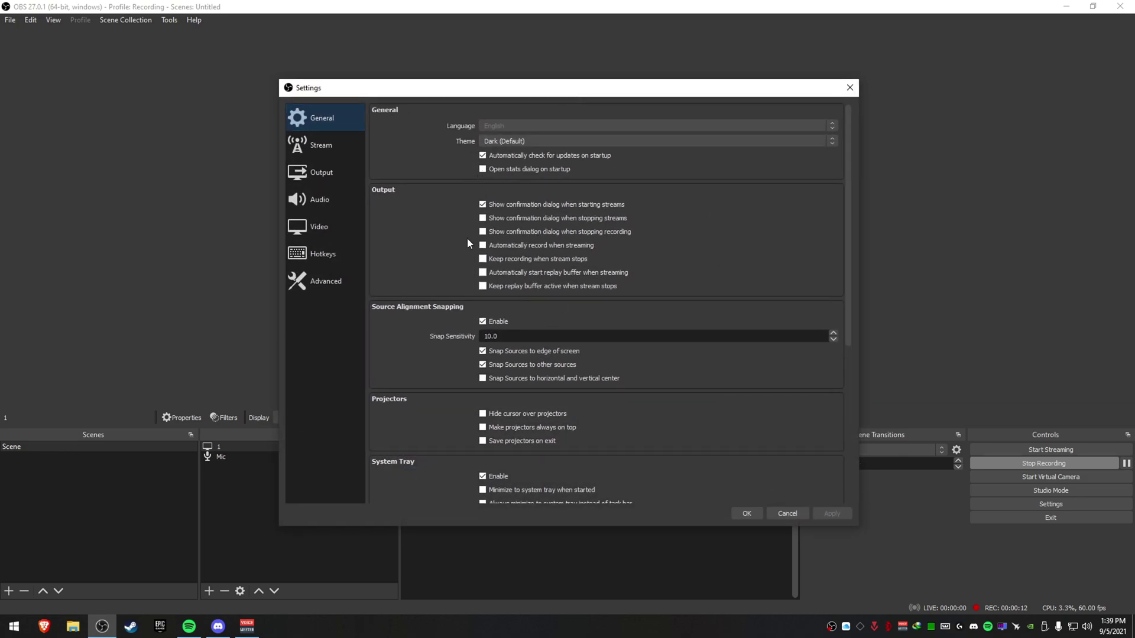
Step: Review the general, stream and recording output settings and close the settings window
drag(849, 204, 742, 203)
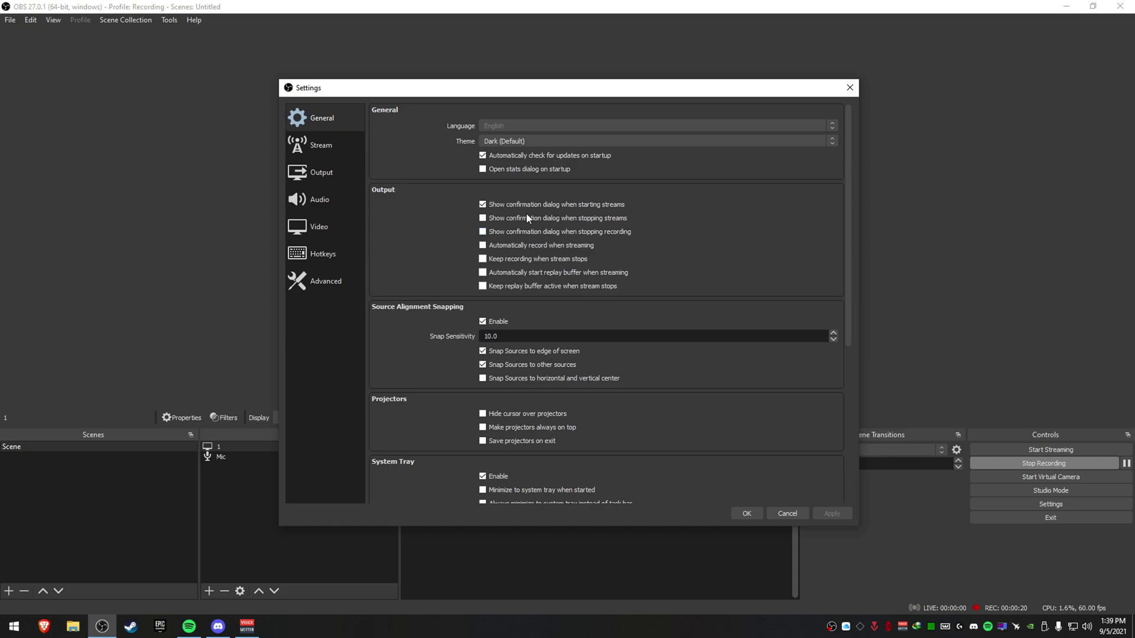
key(Down)
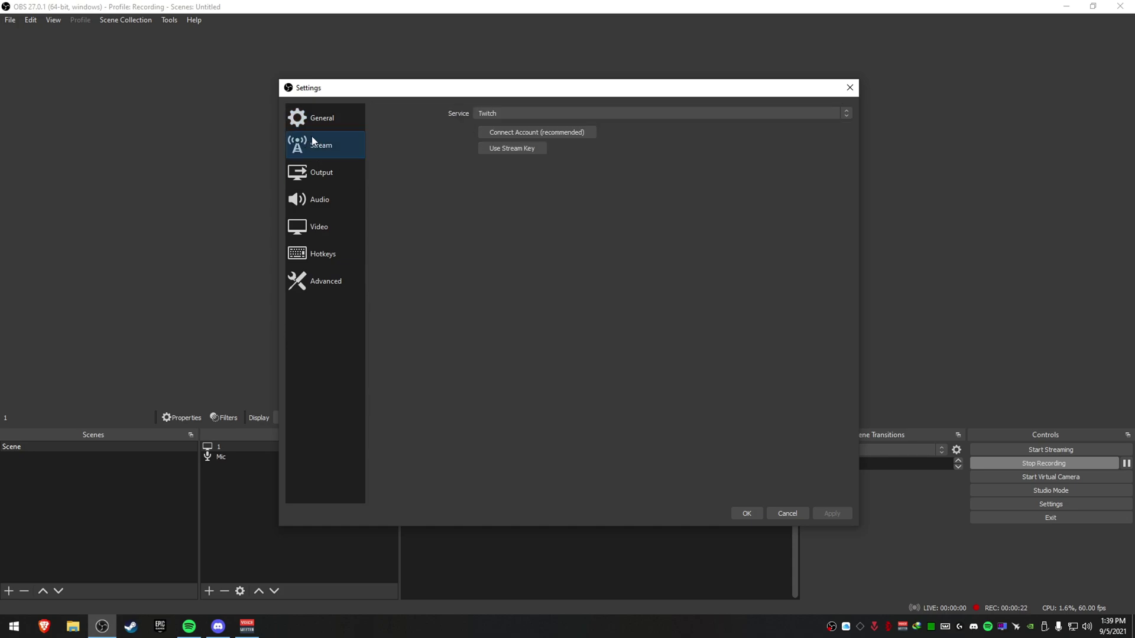
key(Down)
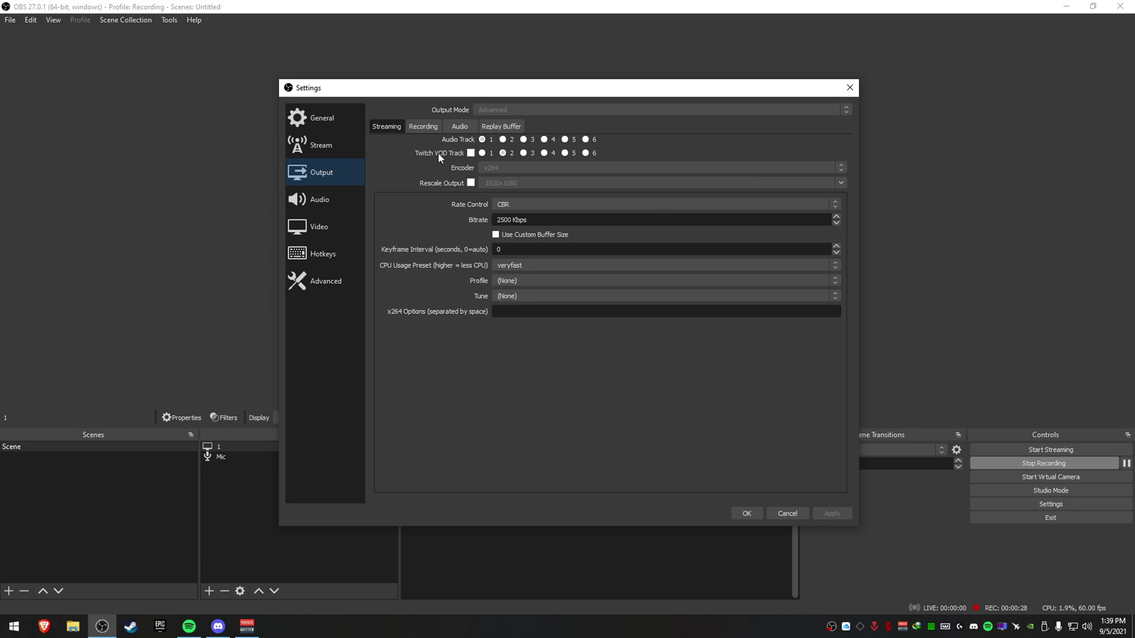
click(423, 126)
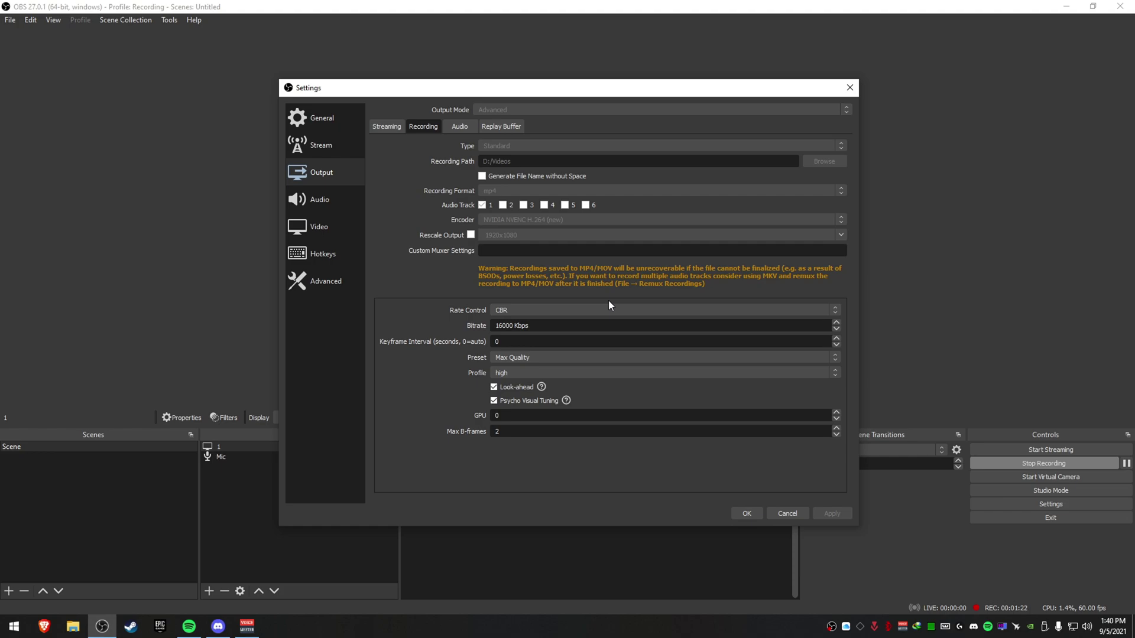
click(744, 512)
Step: Open the Remux Recordings dialog to view where recordings are converted, and close it
click(10, 19)
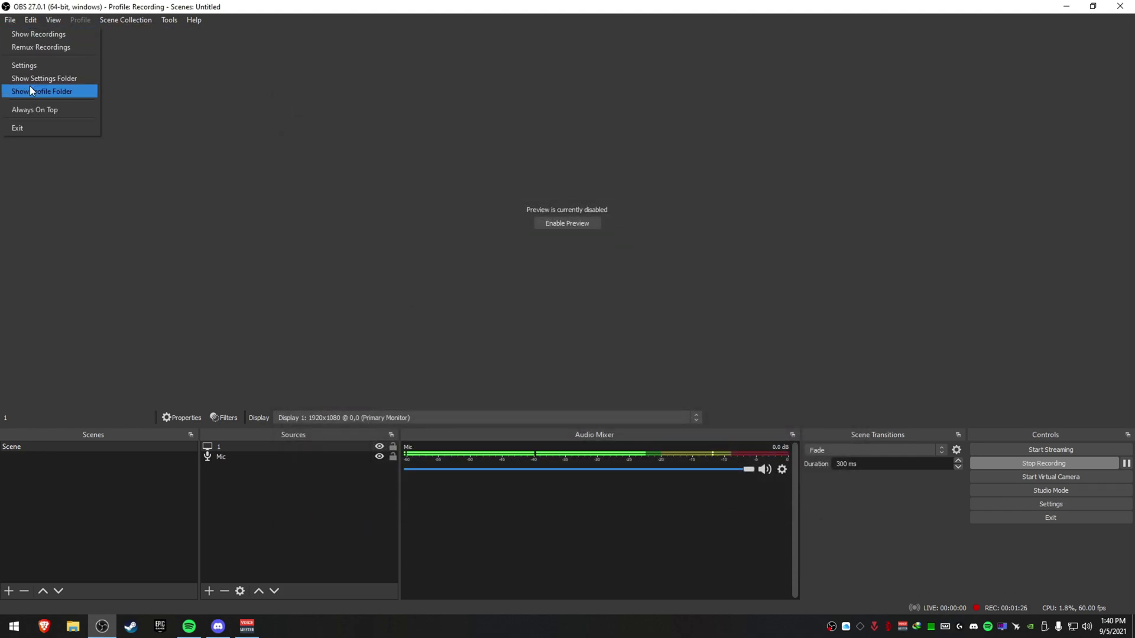
click(41, 47)
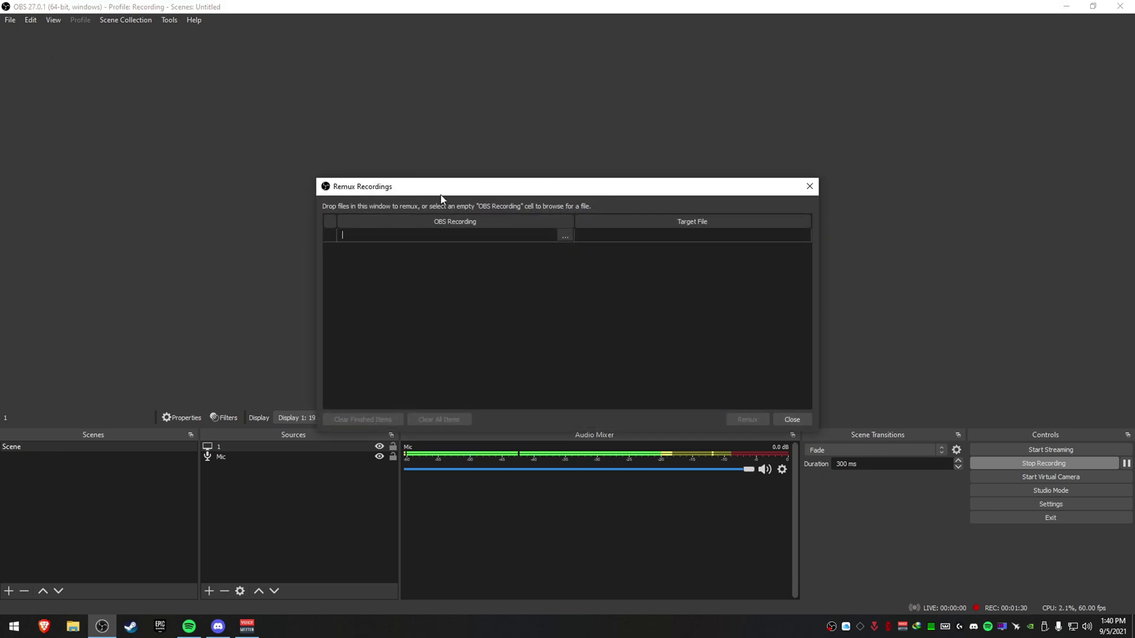
click(793, 419)
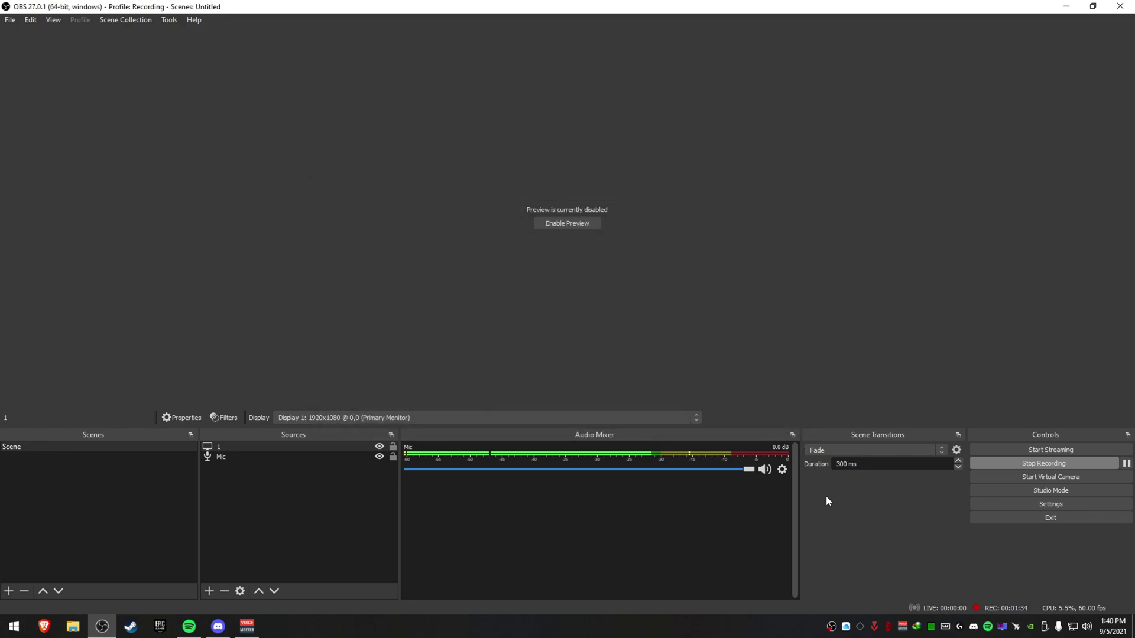
Step: Open the recording output settings and set the encoder's rate control to CBR
click(1028, 505)
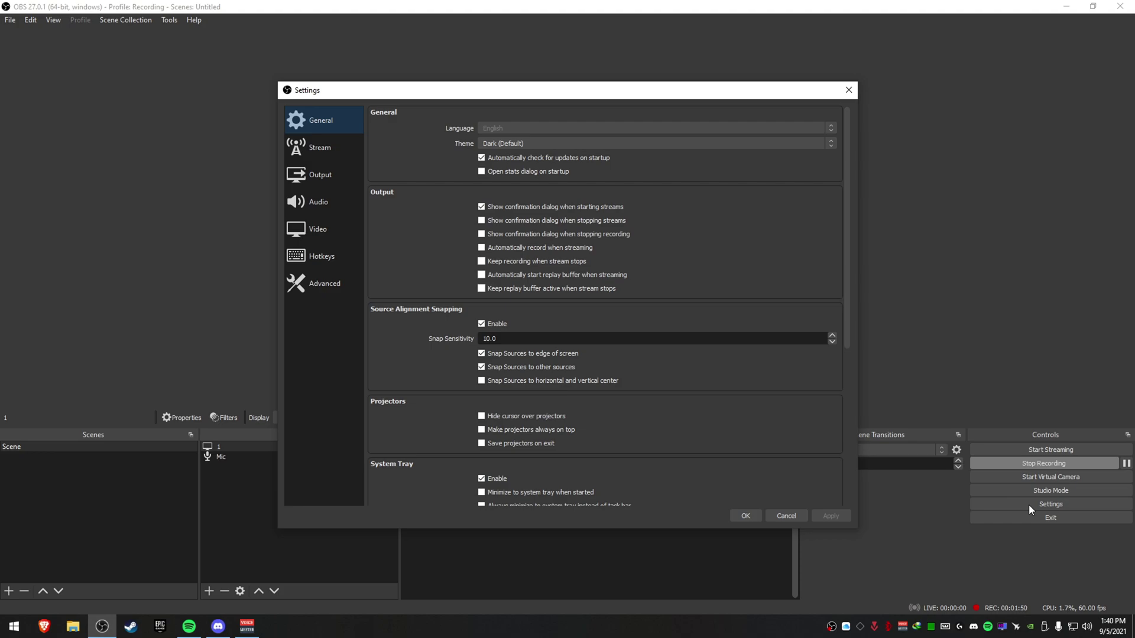
click(331, 175)
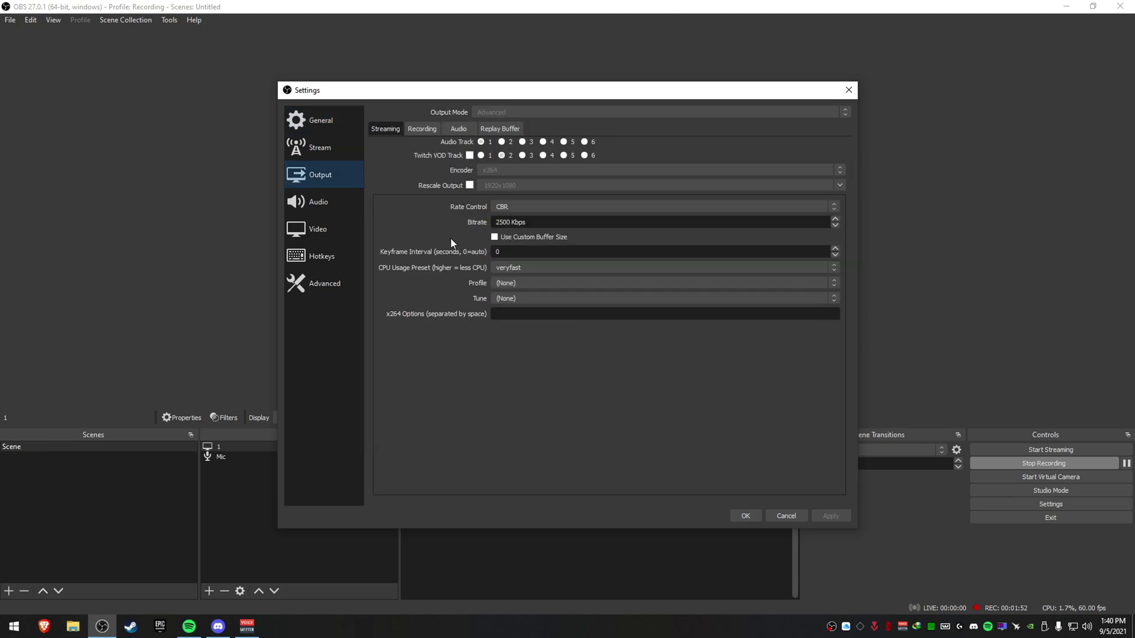
click(431, 130)
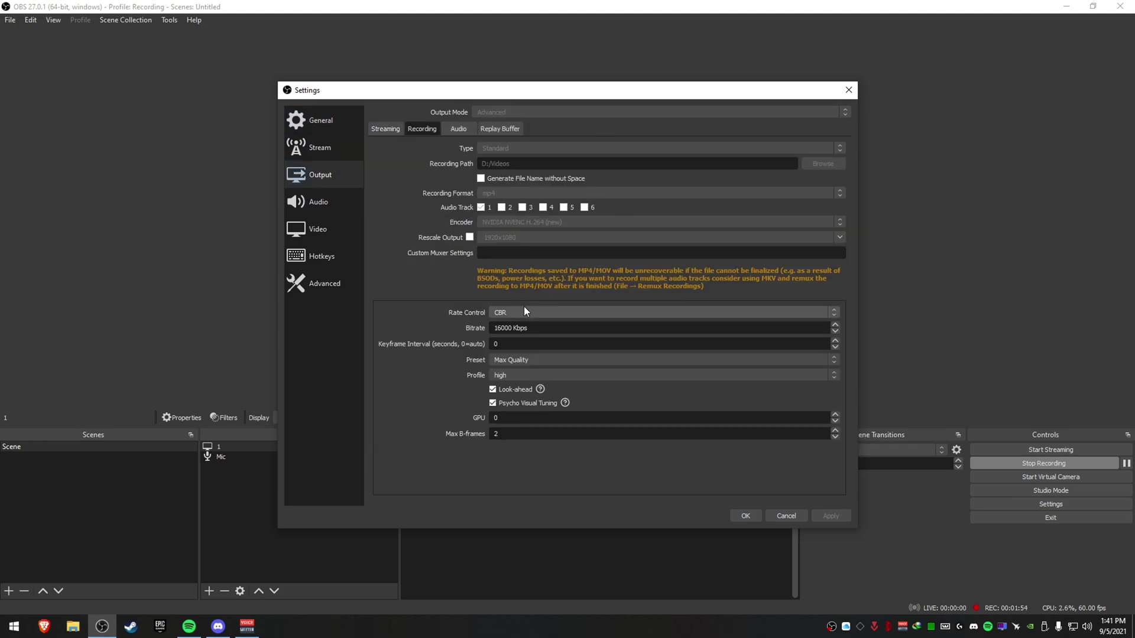
click(540, 313)
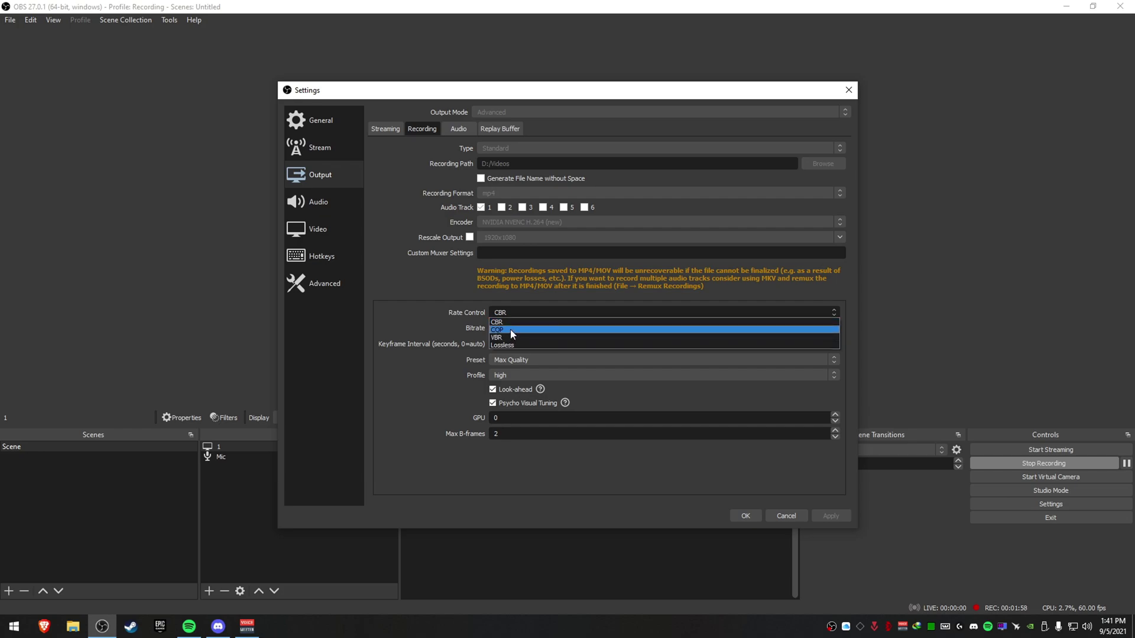
click(519, 314)
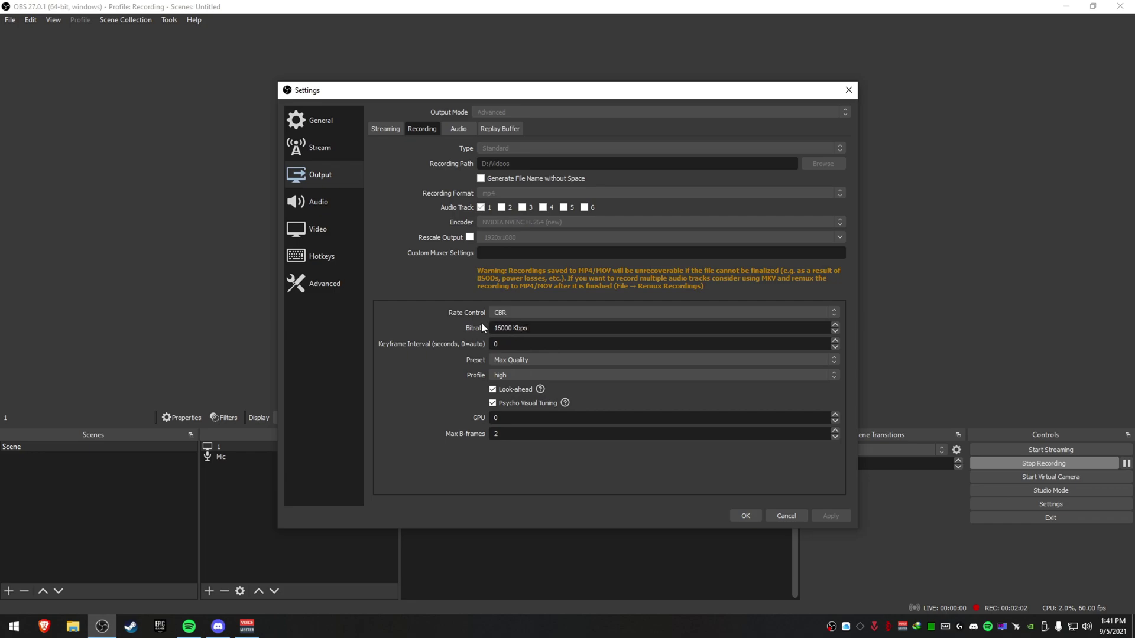
click(516, 310)
click(536, 329)
click(521, 314)
click(516, 323)
Step: Use a 16000 Kbps bitrate and a keyframe interval of 0 for recording, and set the preset to Max Quality
drag(509, 328, 449, 325)
click(516, 329)
click(496, 345)
drag(506, 344, 456, 346)
click(582, 359)
click(582, 358)
click(565, 362)
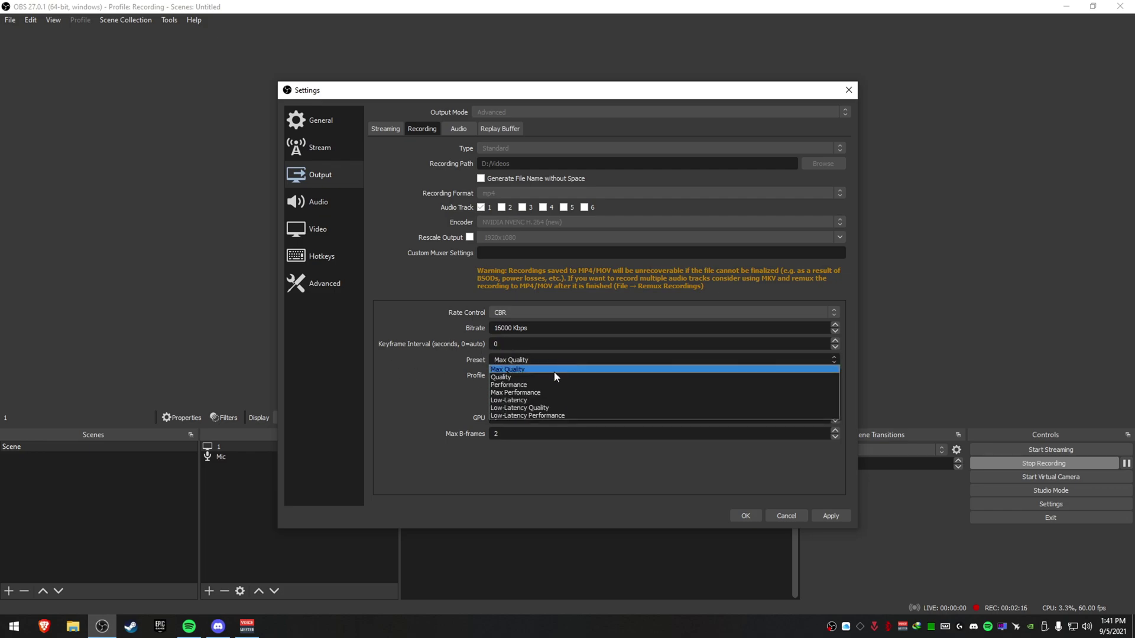
click(541, 369)
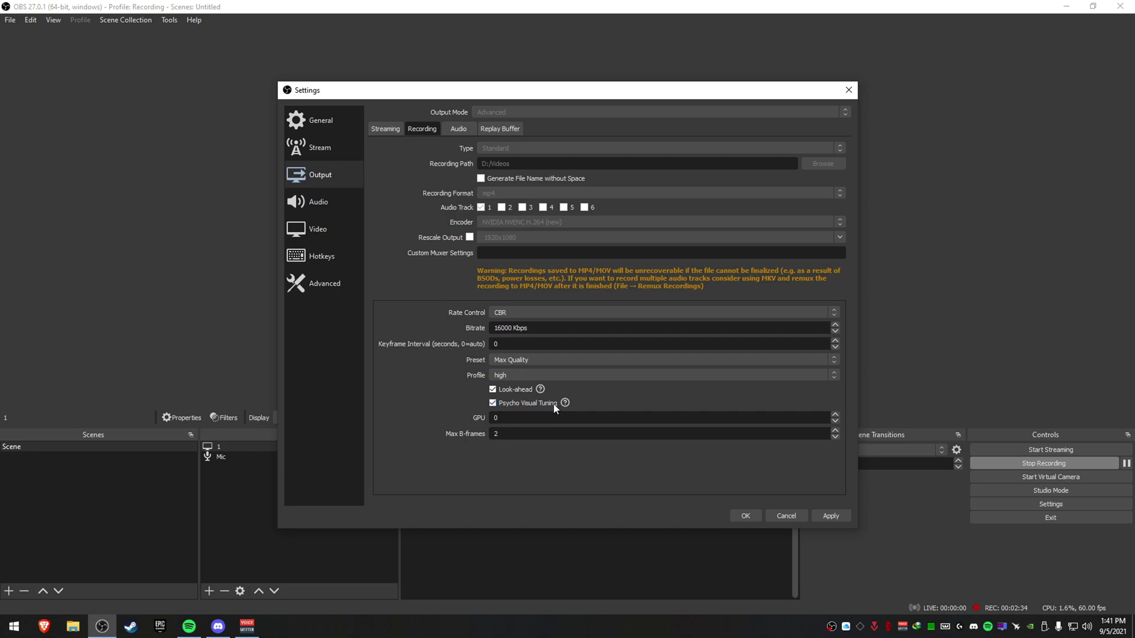
Step: Use 2 max B-frames and GPU 0 for the recording encoder, and apply the settings
drag(509, 430, 379, 429)
click(515, 418)
double_click(513, 418)
click(835, 519)
Step: Review the output audio tracks and the global desktop and microphone device choices, leaving the devices Disabled
click(296, 204)
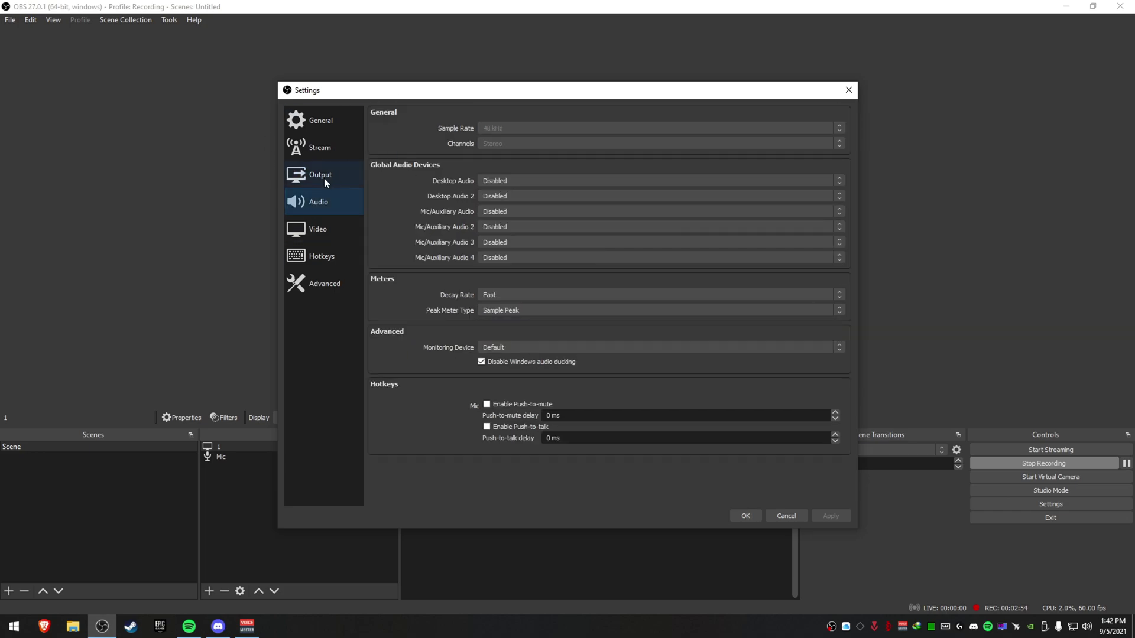
click(328, 172)
click(452, 133)
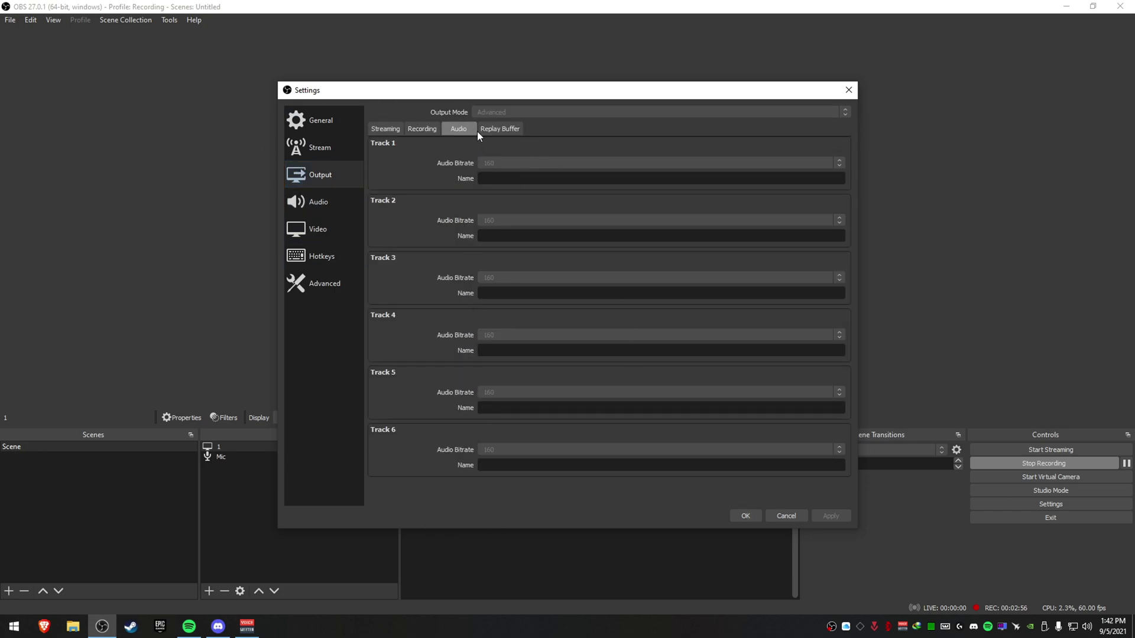
click(302, 201)
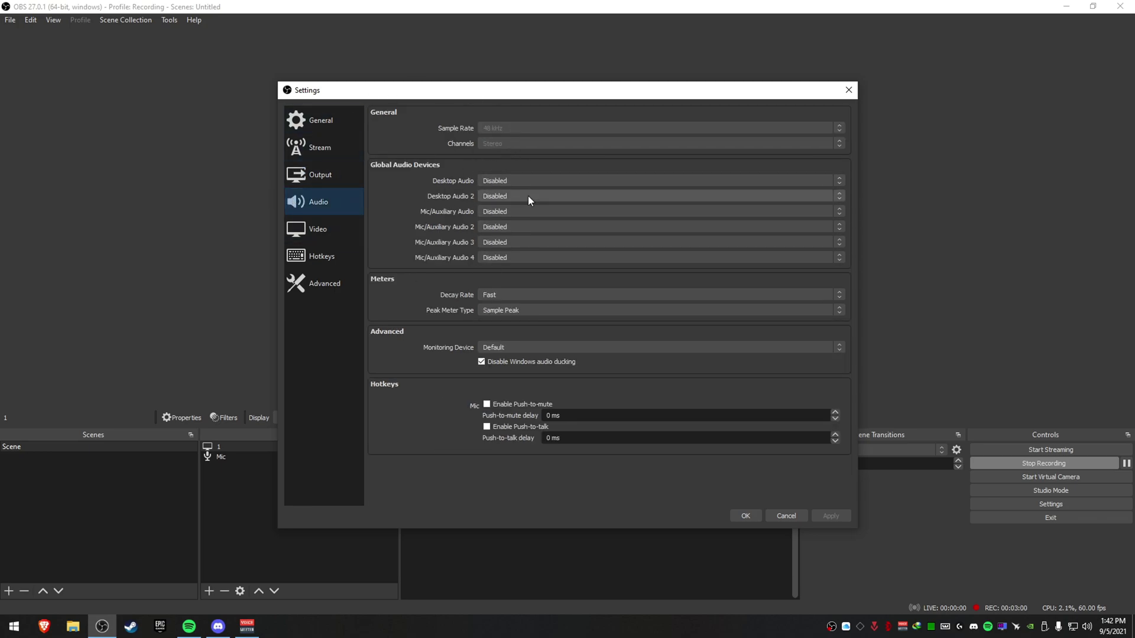
click(516, 180)
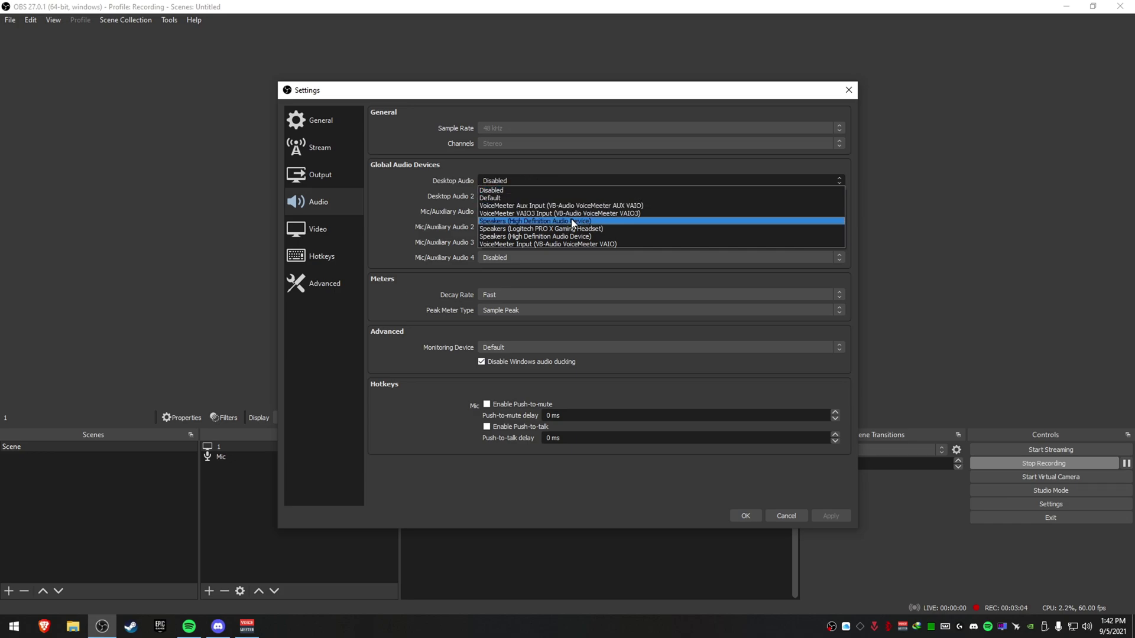
click(520, 189)
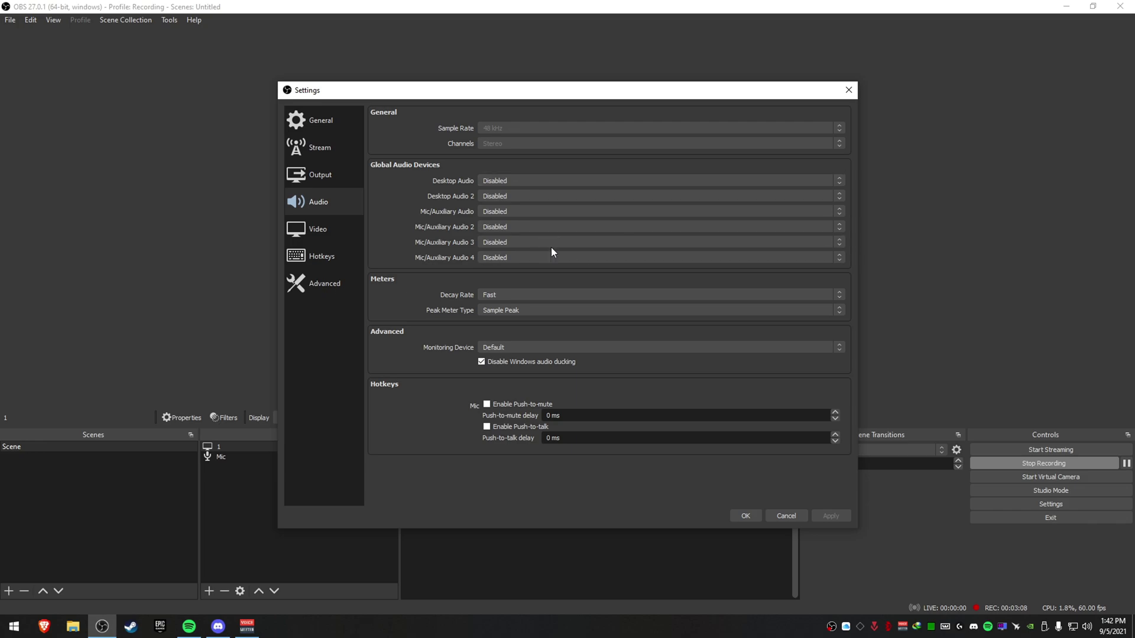
click(580, 212)
click(580, 215)
Step: Review the video, hotkey and advanced settings, including the process priority choices, and close the settings without saving
click(324, 230)
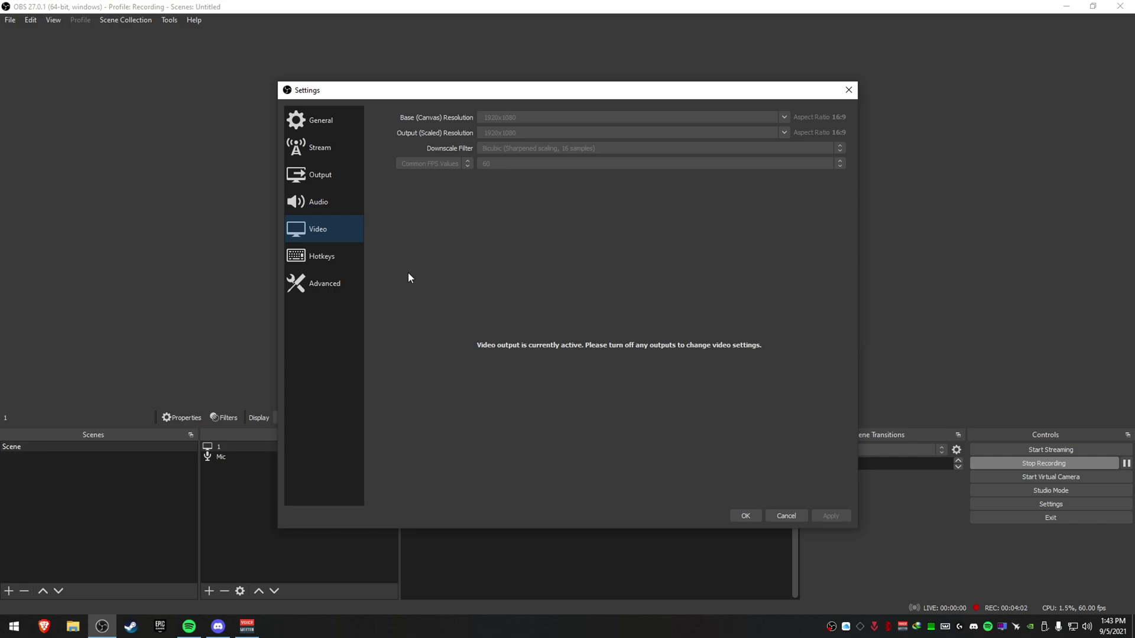
key(Down)
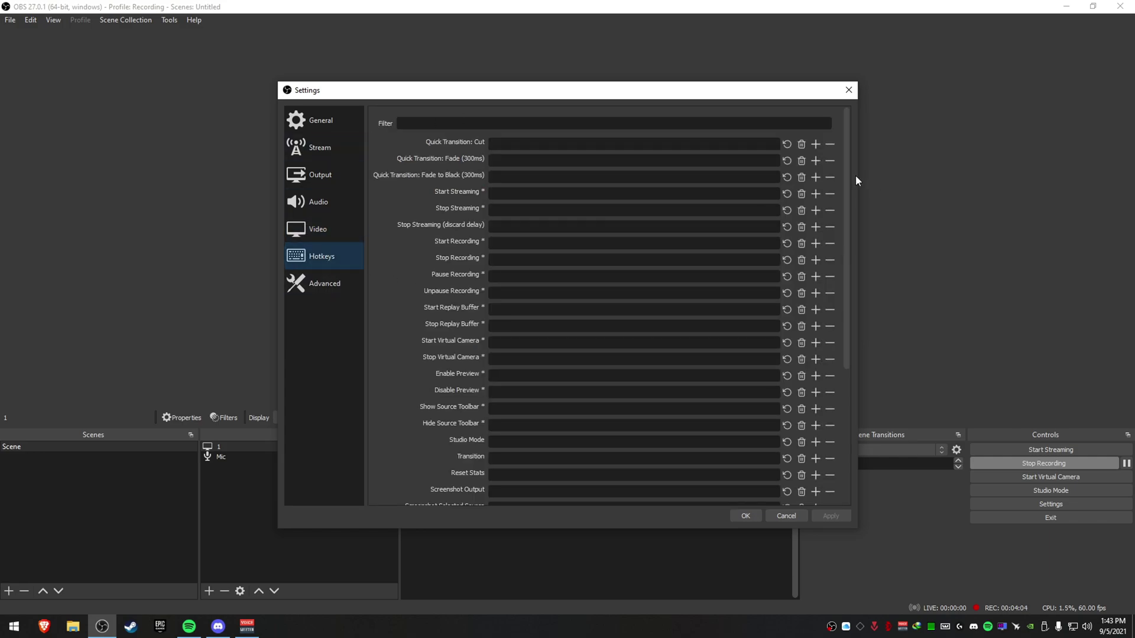
scroll(827, 259, down, 3)
scroll(828, 259, up, 5)
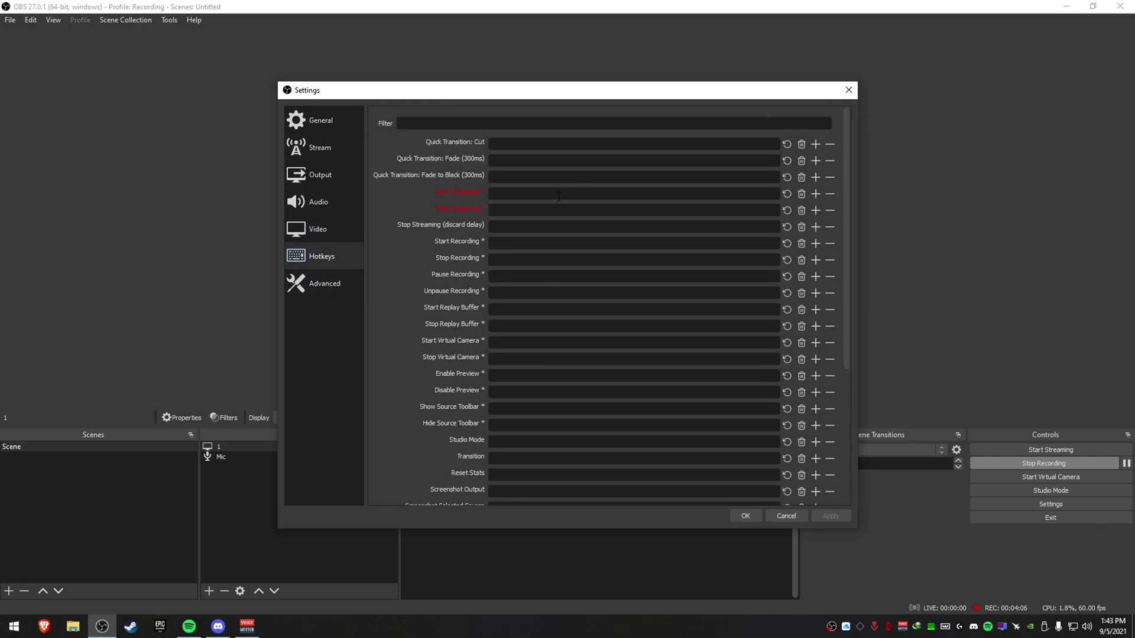
click(318, 292)
click(526, 127)
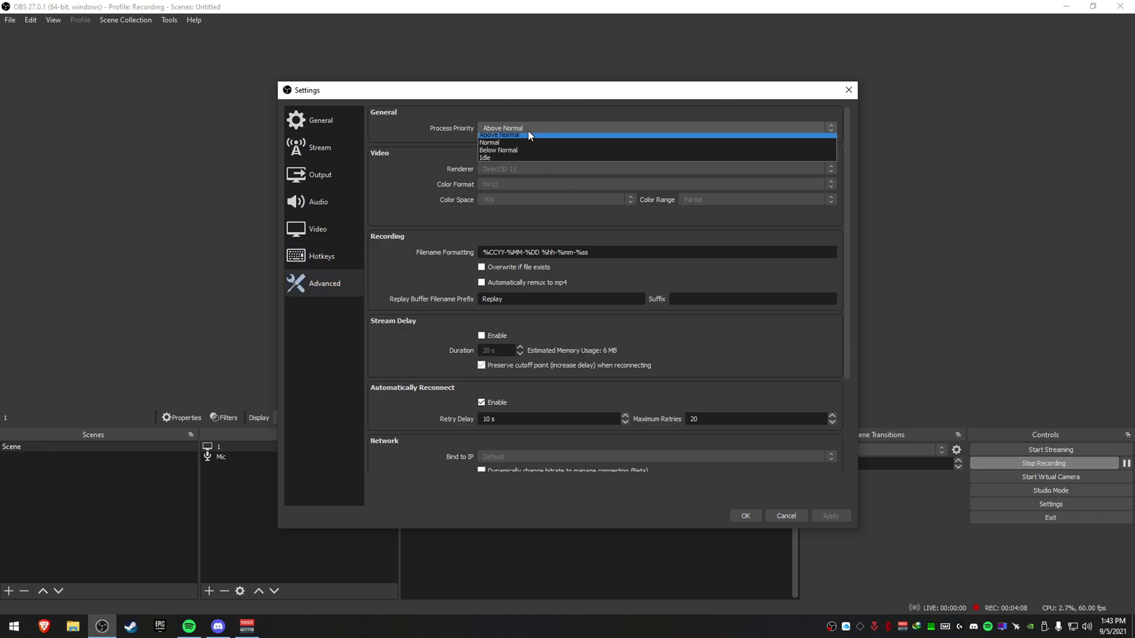
click(530, 127)
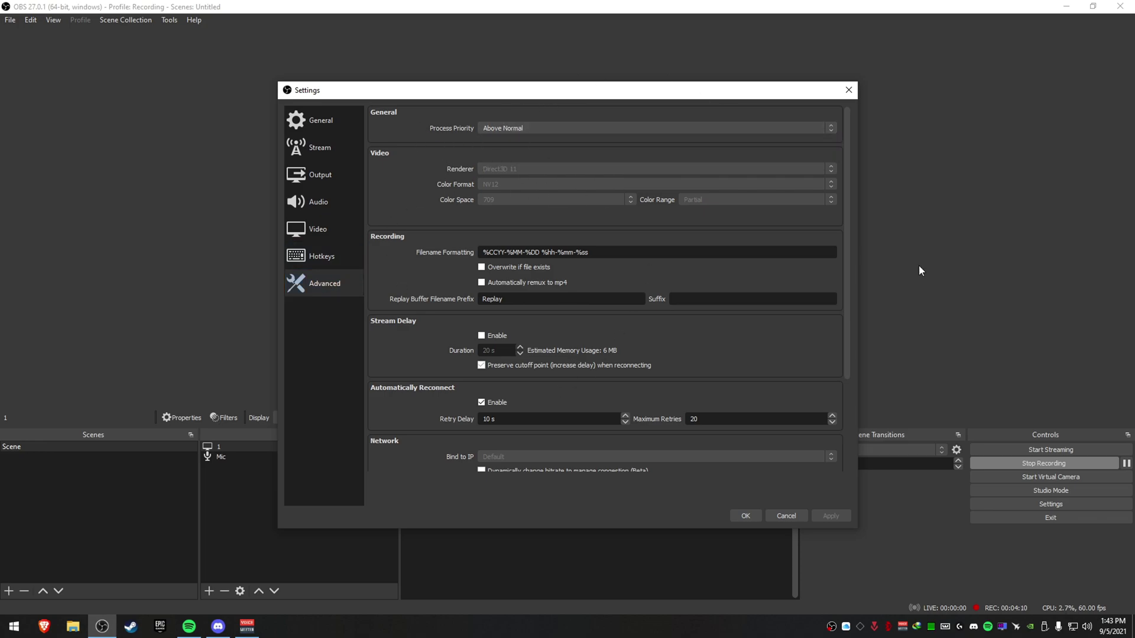
scroll(845, 261, down, 3)
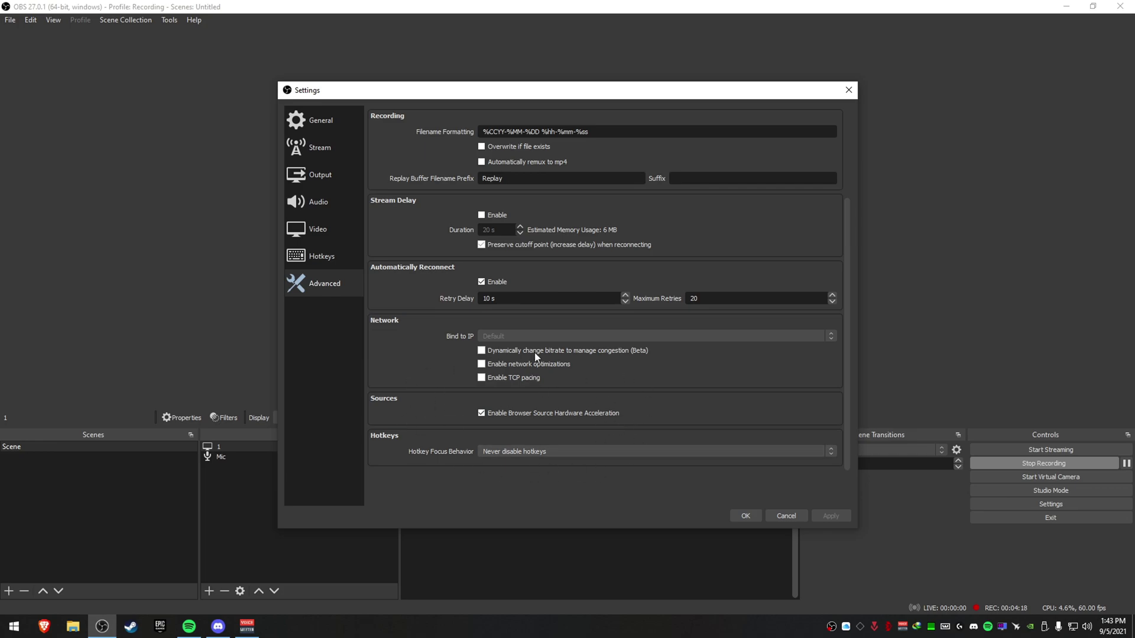
scroll(845, 417, up, 3)
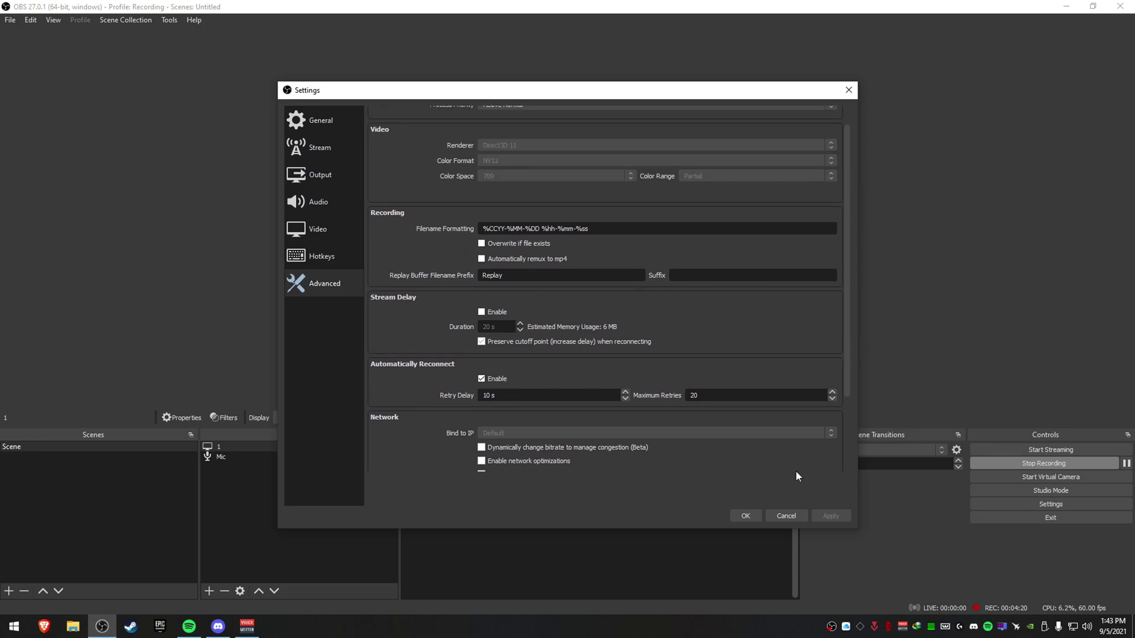
click(786, 516)
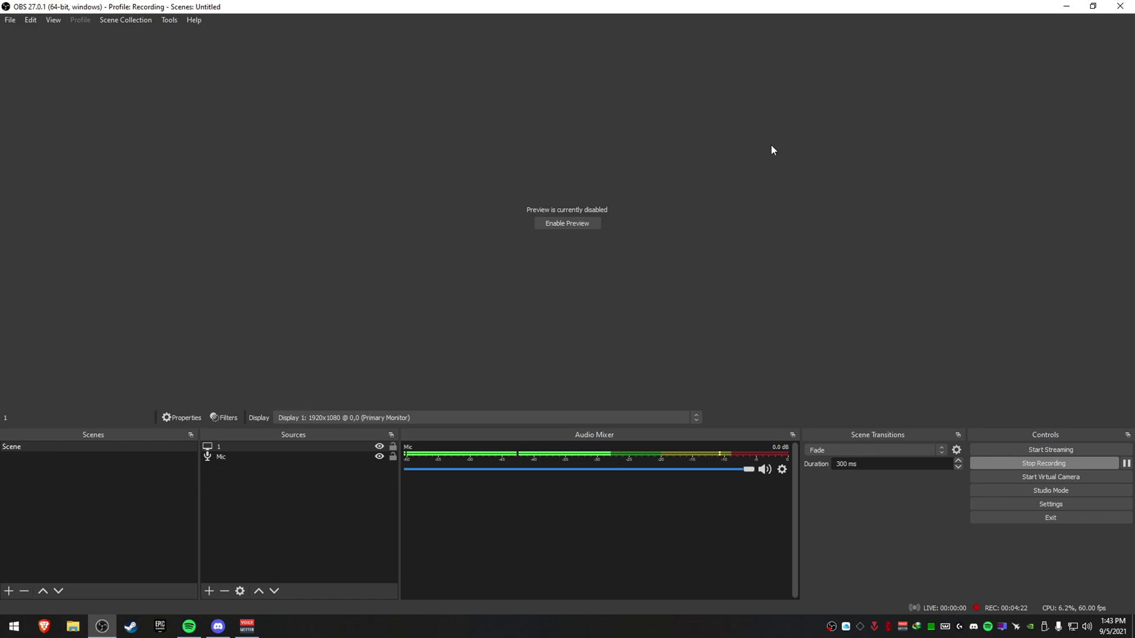
click(1120, 6)
click(669, 324)
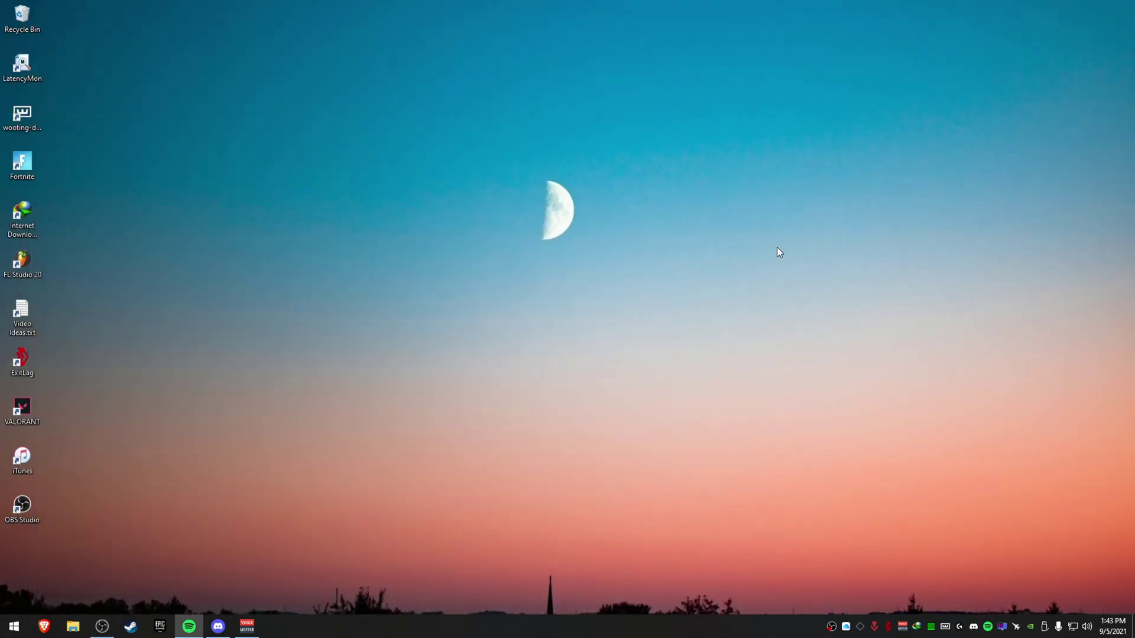
click(102, 625)
Step: Check the run-as-administrator option in the compatibility properties of the OBS Studio (64bit) shortcut, and close the properties
right_click(102, 622)
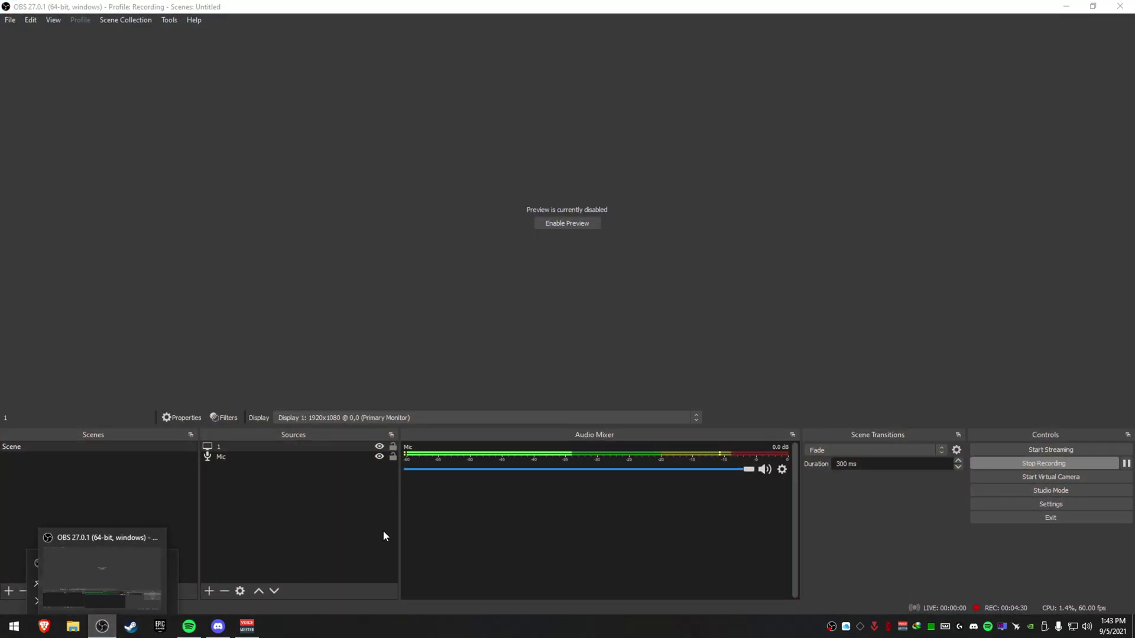
mouse_move(205, 619)
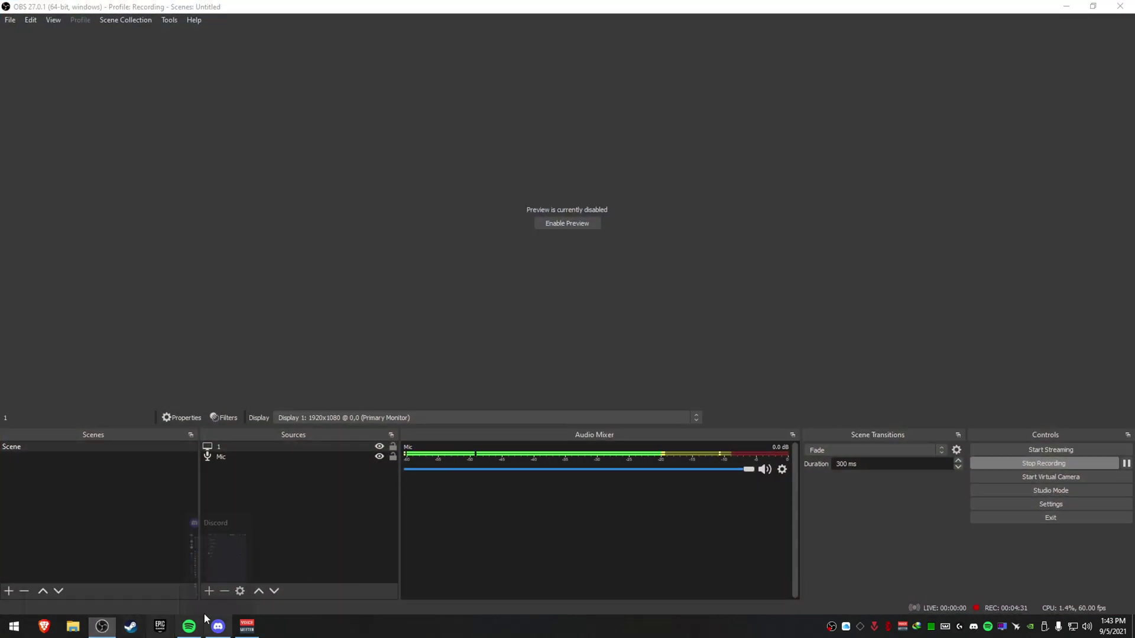
right_click(102, 625)
right_click(87, 563)
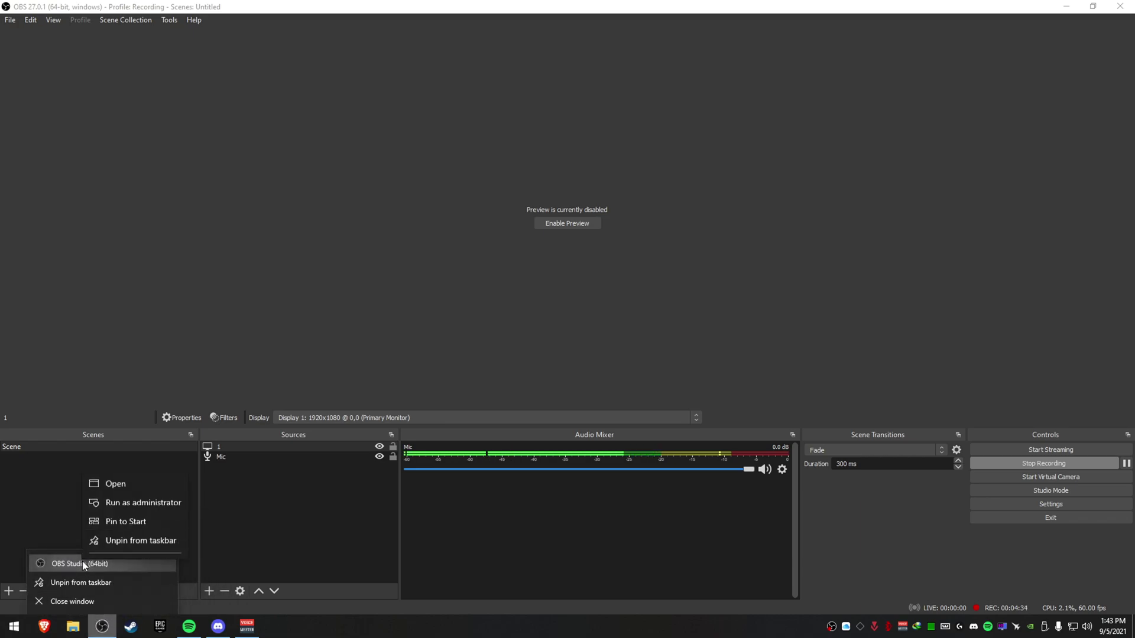
click(134, 542)
drag(212, 297, 557, 183)
click(621, 215)
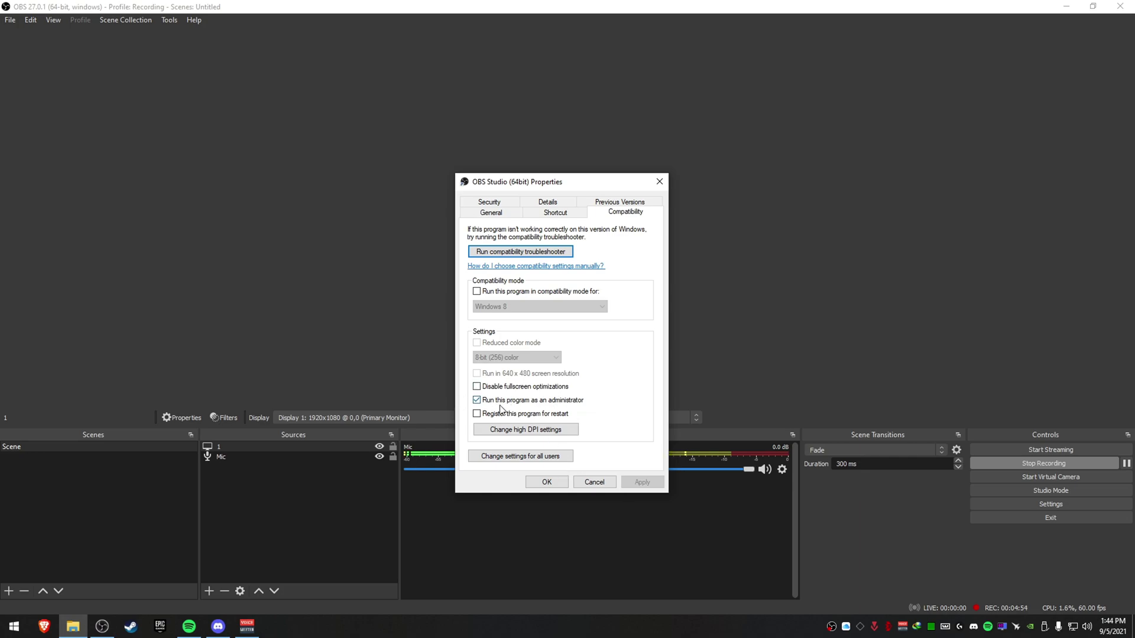
click(546, 482)
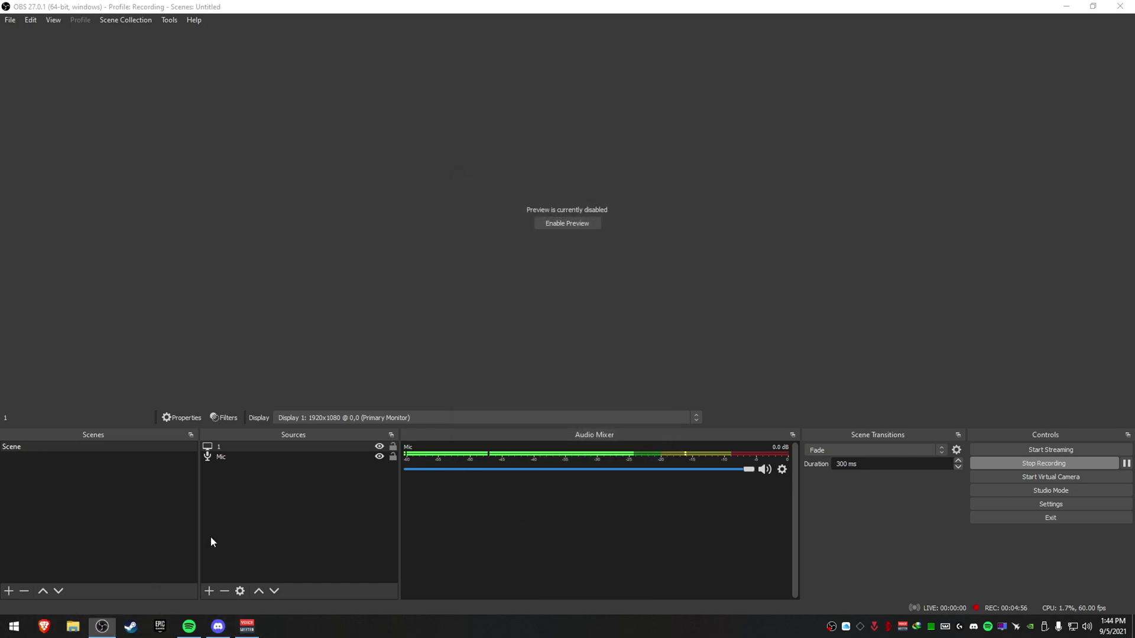
Step: Search Windows for "game mode", check the Game Mode switch in its settings, and close them
key(super)
text(game mode)
key(Return)
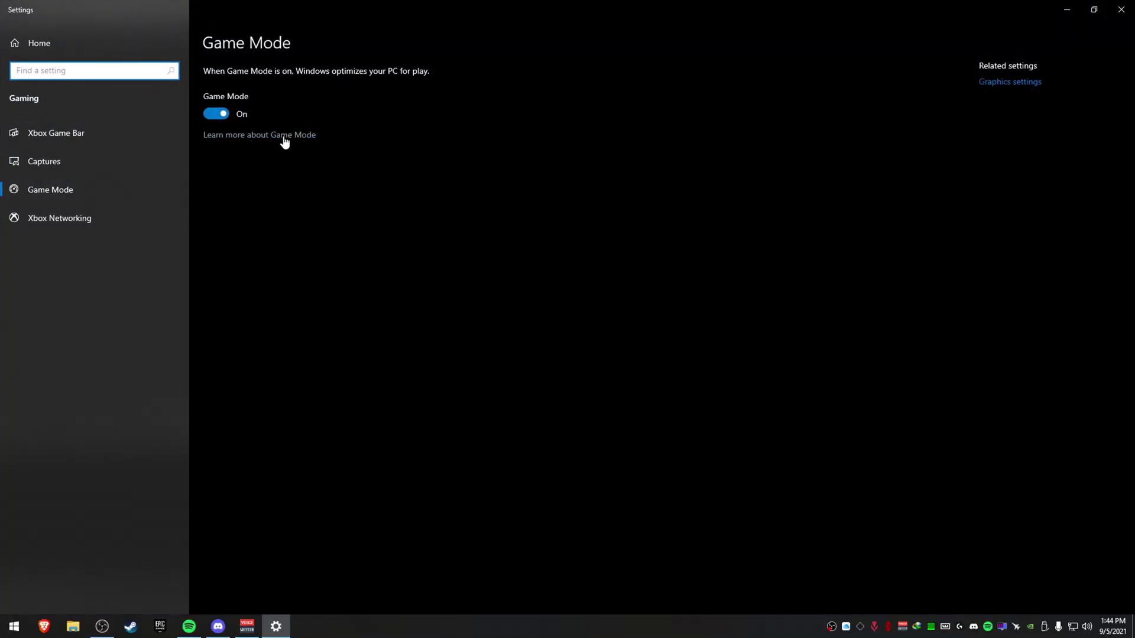
click(1121, 10)
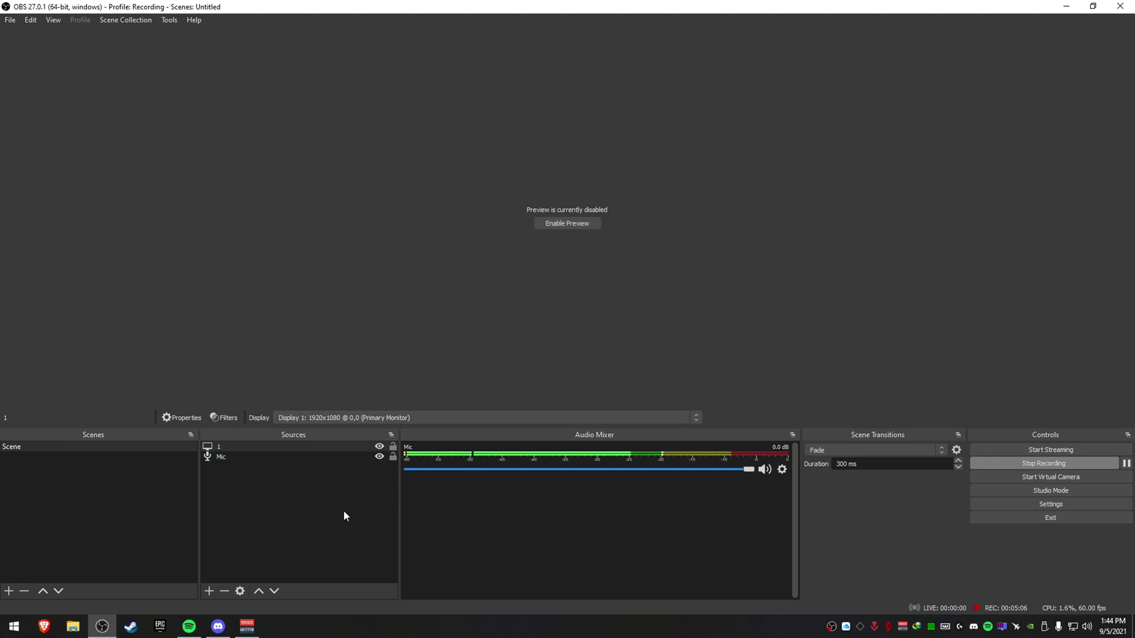
Step: Add a new Audio Input Capture source named Spotify to the scene
right_click(298, 505)
click(291, 514)
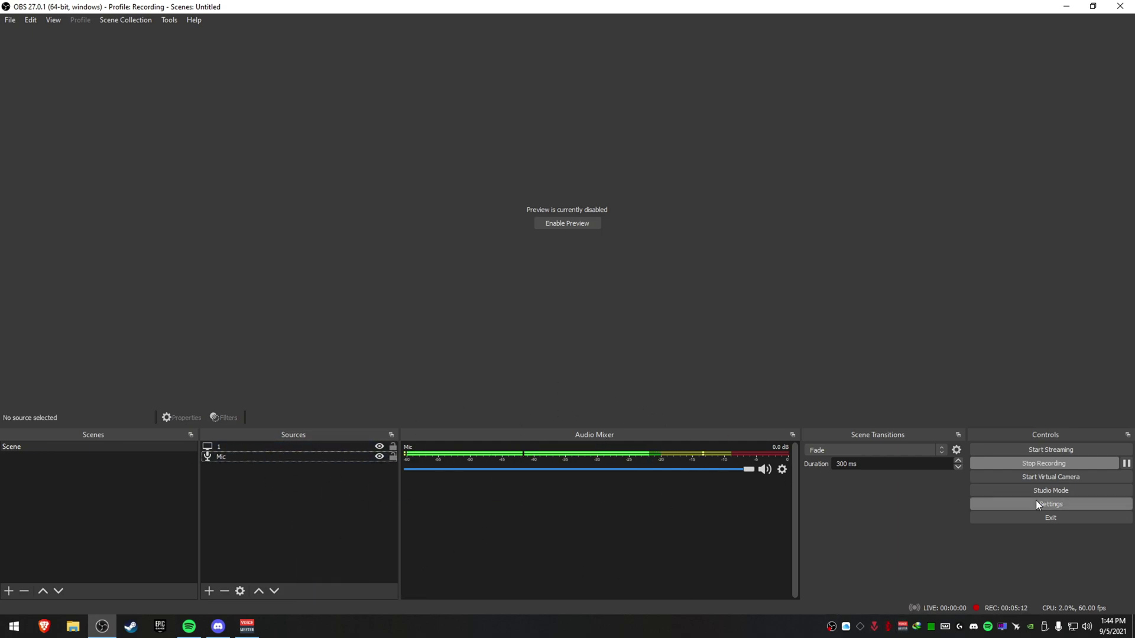
right_click(308, 504)
mouse_move(324, 502)
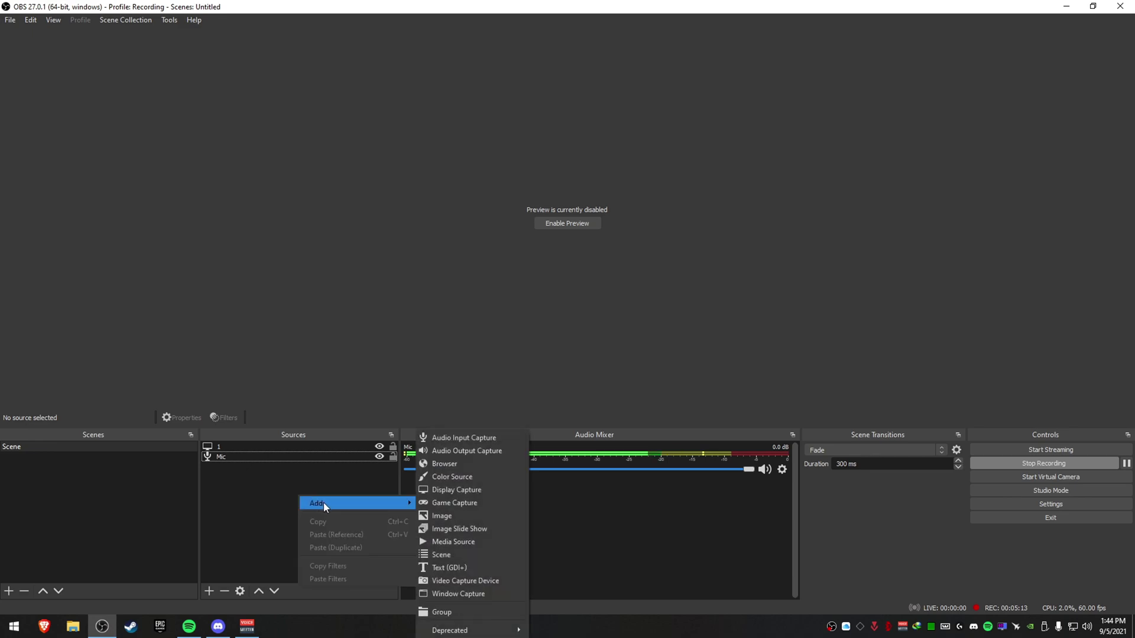
click(459, 435)
text(Spo)
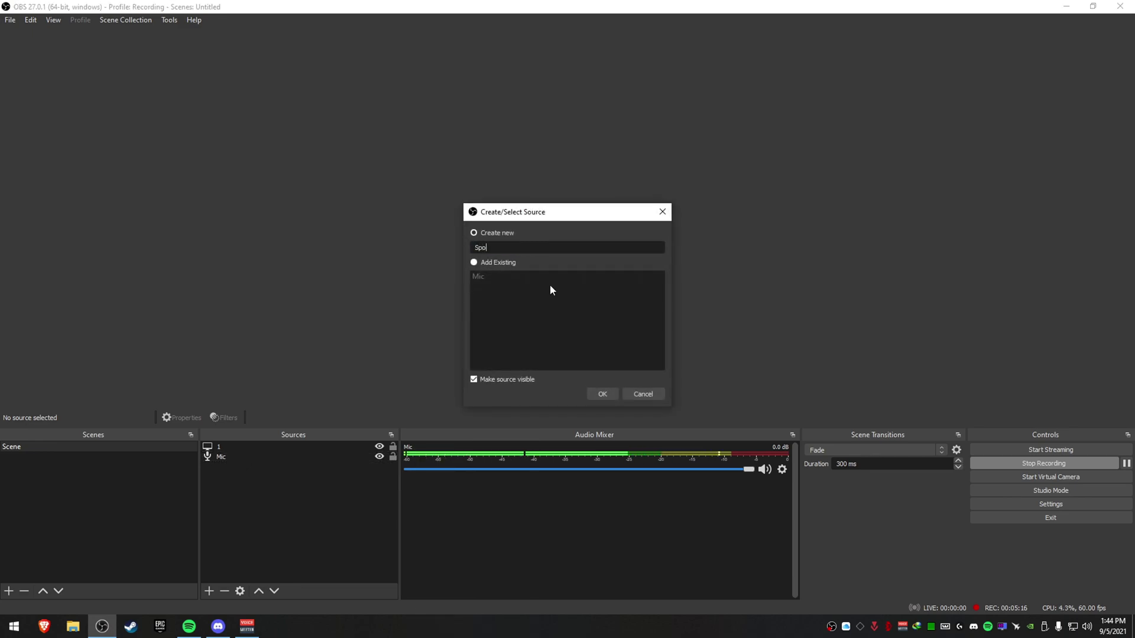
text(tify)
key(Return)
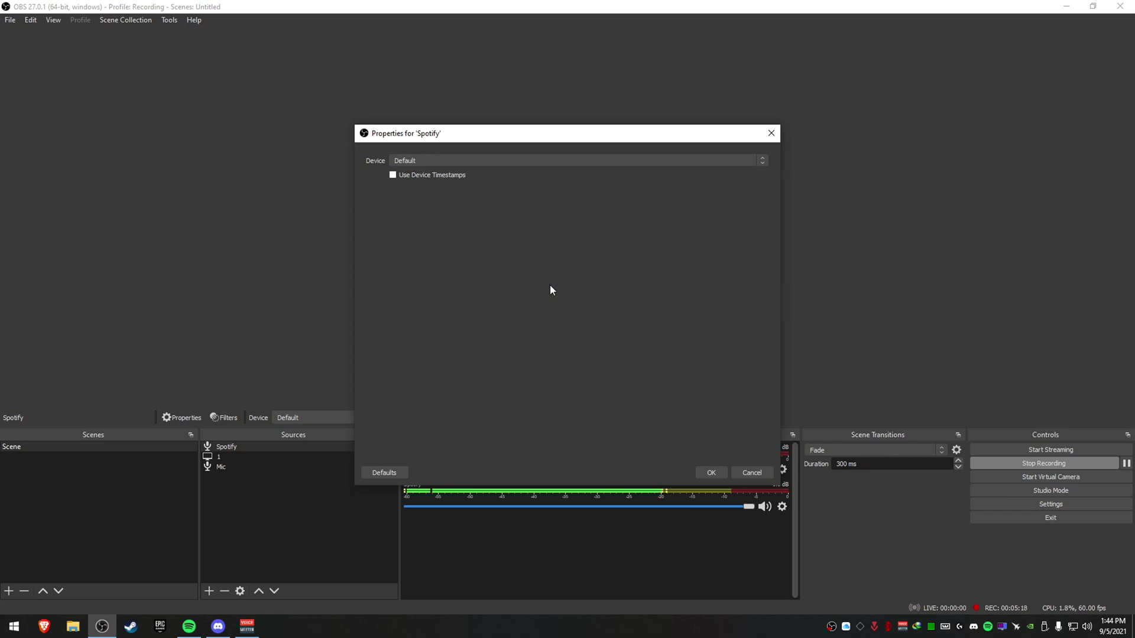
Step: Set the Spotify source's device to VoiceMeeter Aux Output (VB-Audio VoiceMeeter AUX VAIO) and accept its properties
click(513, 161)
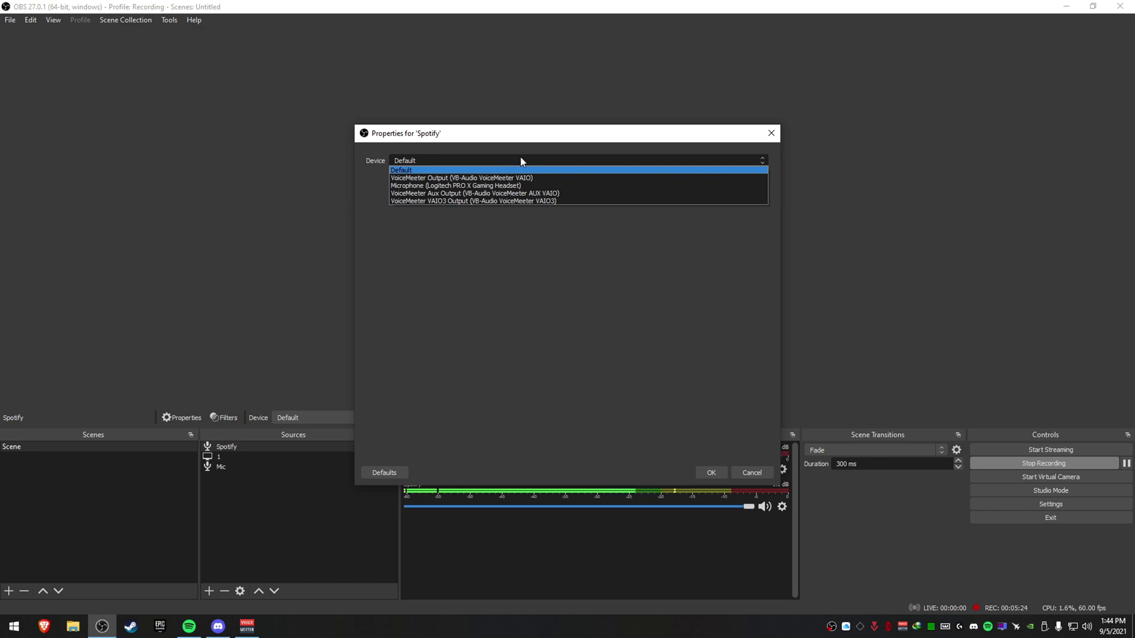
click(442, 193)
click(712, 473)
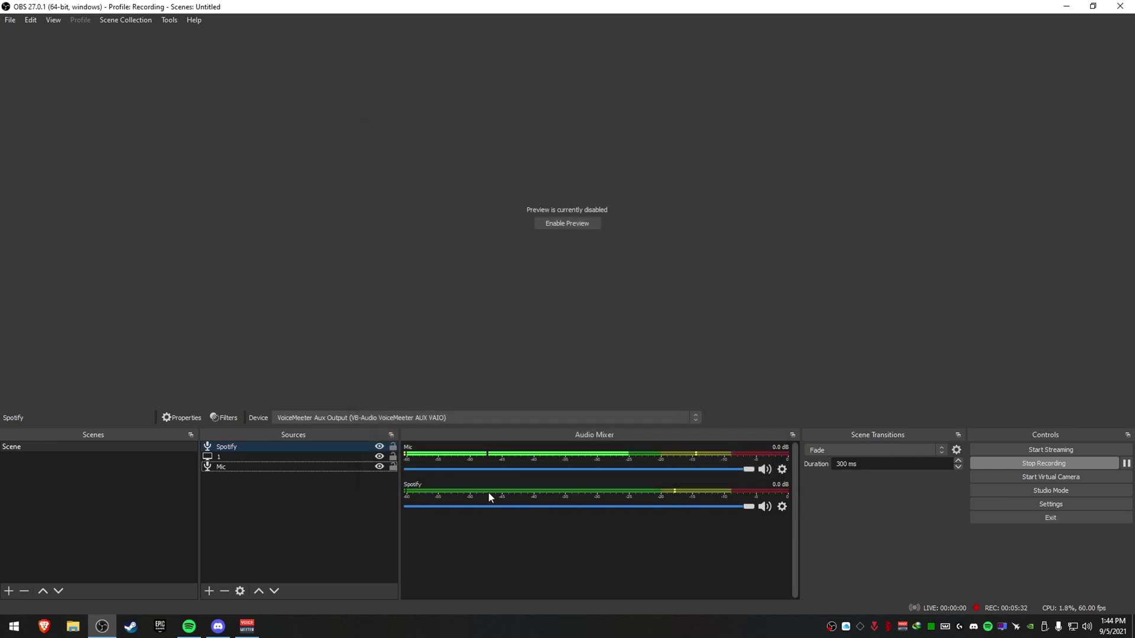
Step: Check Spotify's output device in the Windows app volume and device preferences, and its virtual input in the VoiceMeeter mixer
click(13, 625)
click(101, 544)
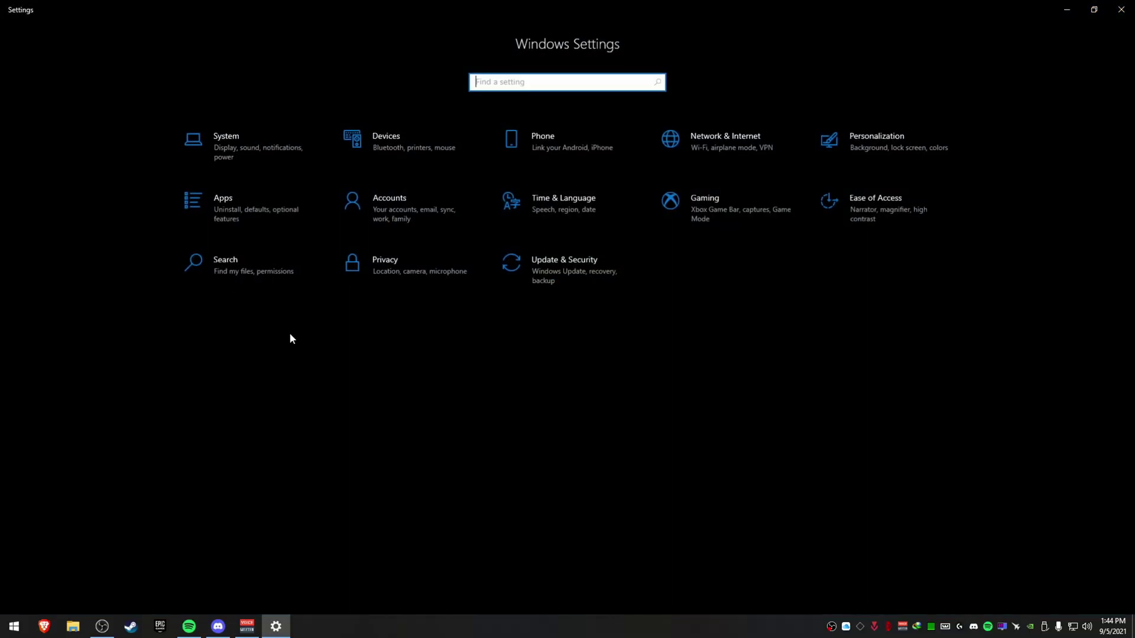
click(230, 165)
click(120, 169)
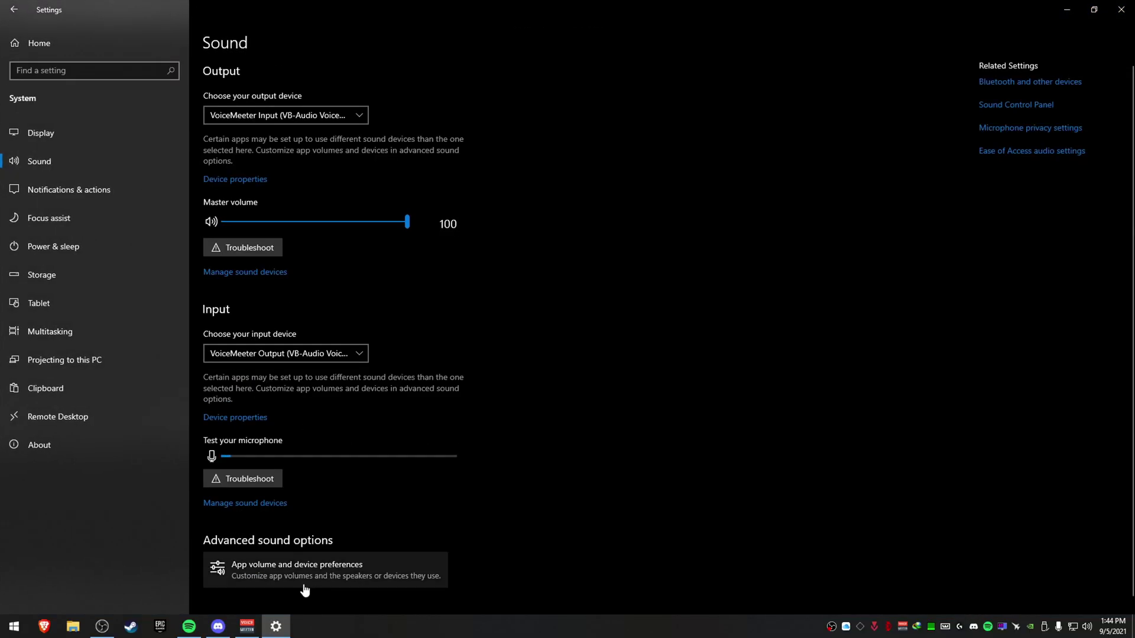
click(282, 571)
scroll(115, 371, down, 3)
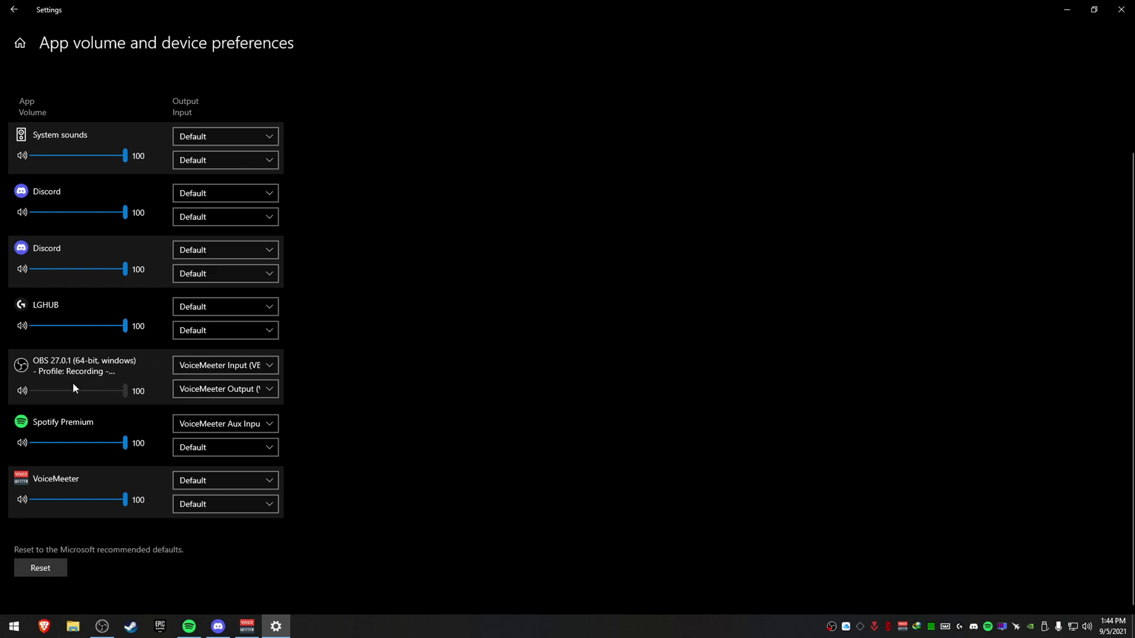
click(239, 424)
click(244, 423)
click(1121, 9)
click(247, 626)
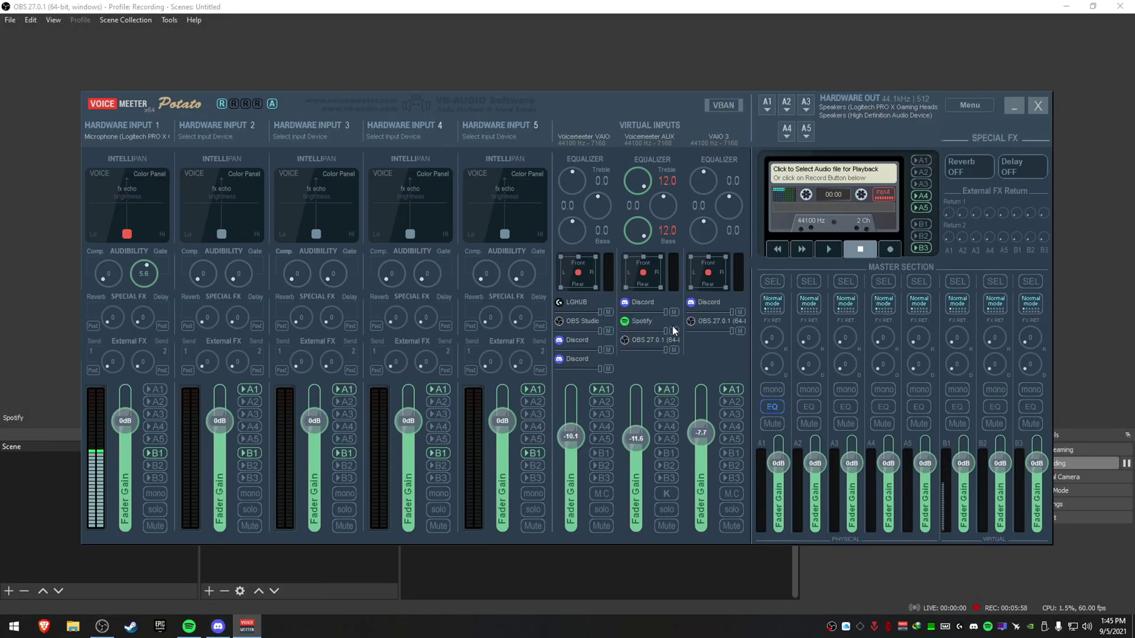
click(1011, 109)
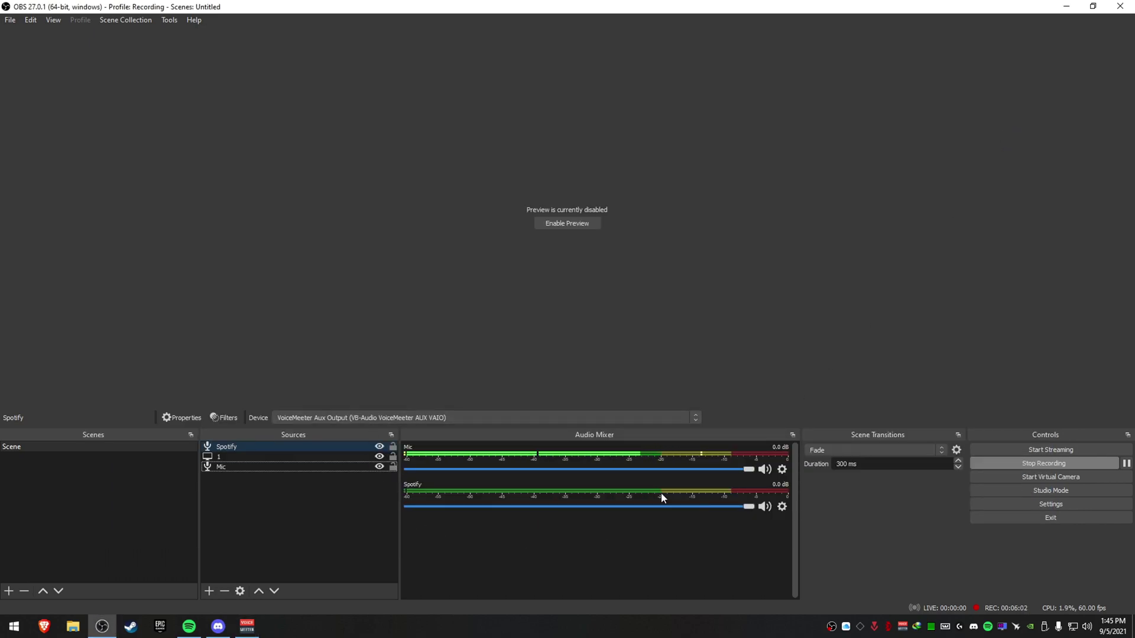
Step: Exclude the Spotify source from audio track 1 in the Advanced Audio Properties
click(782, 507)
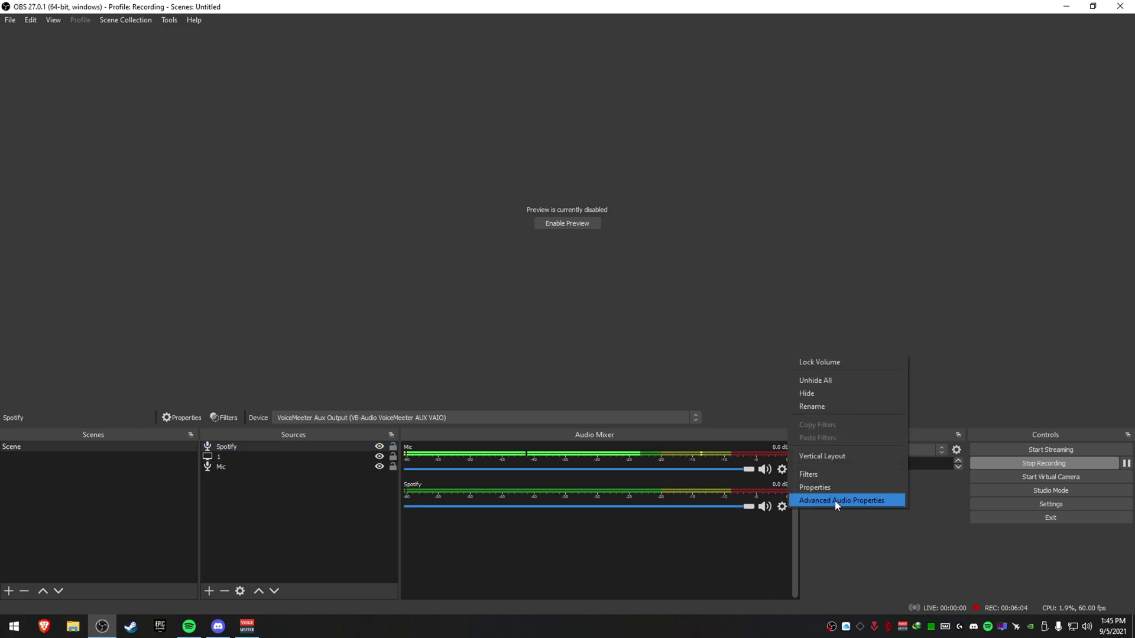
click(846, 501)
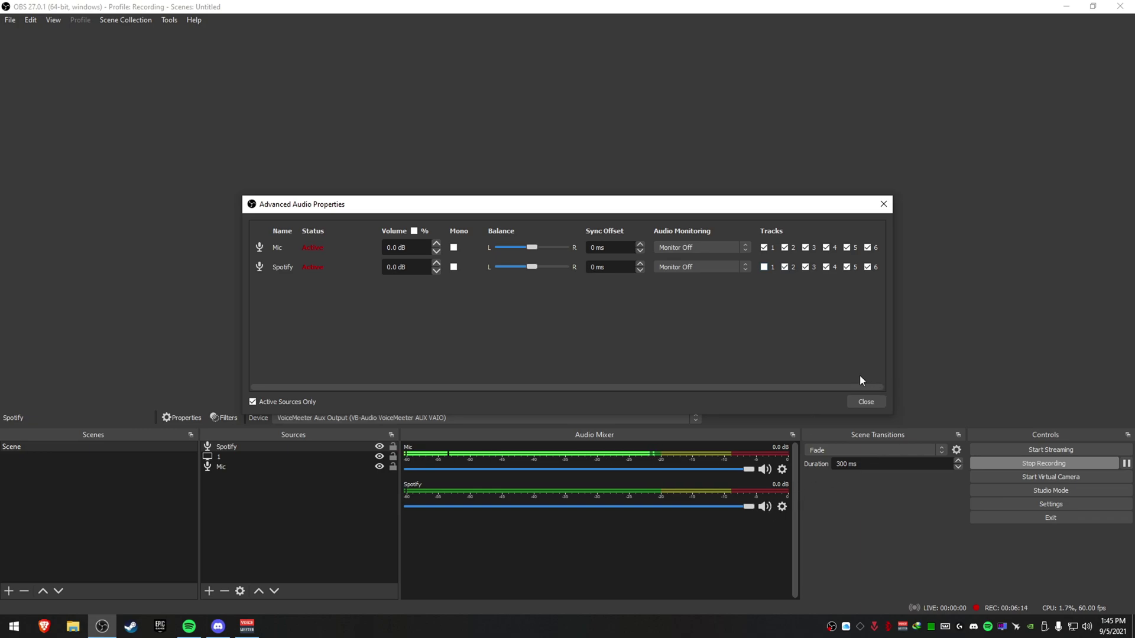
click(866, 402)
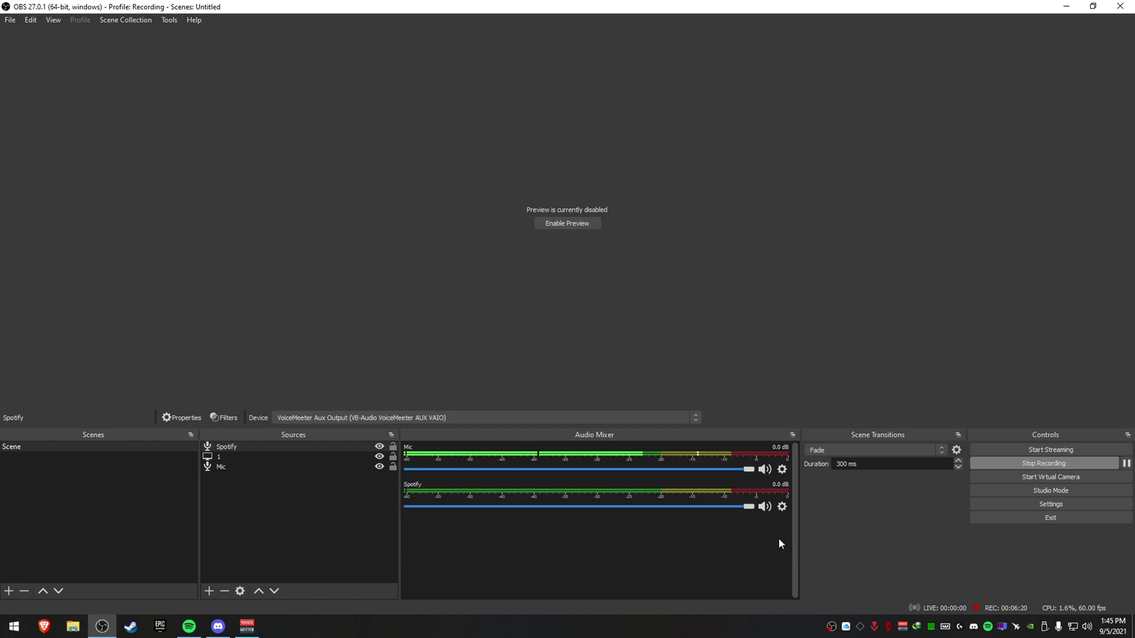
Step: Review the audio track selection in the recording output settings, and close the settings without saving
click(1054, 505)
click(317, 180)
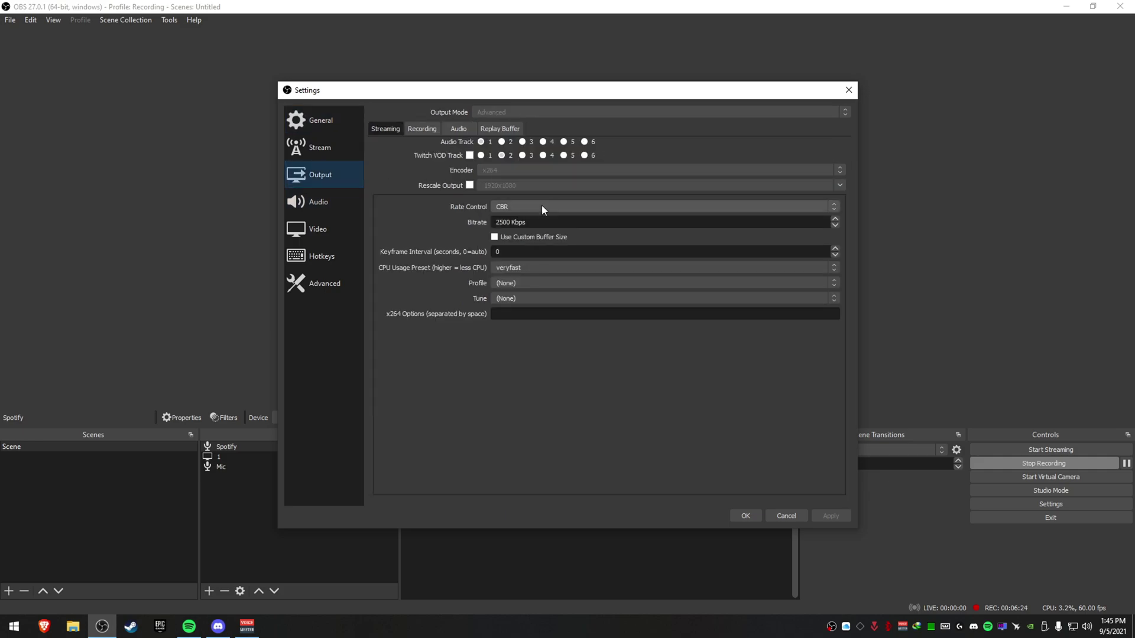
click(418, 128)
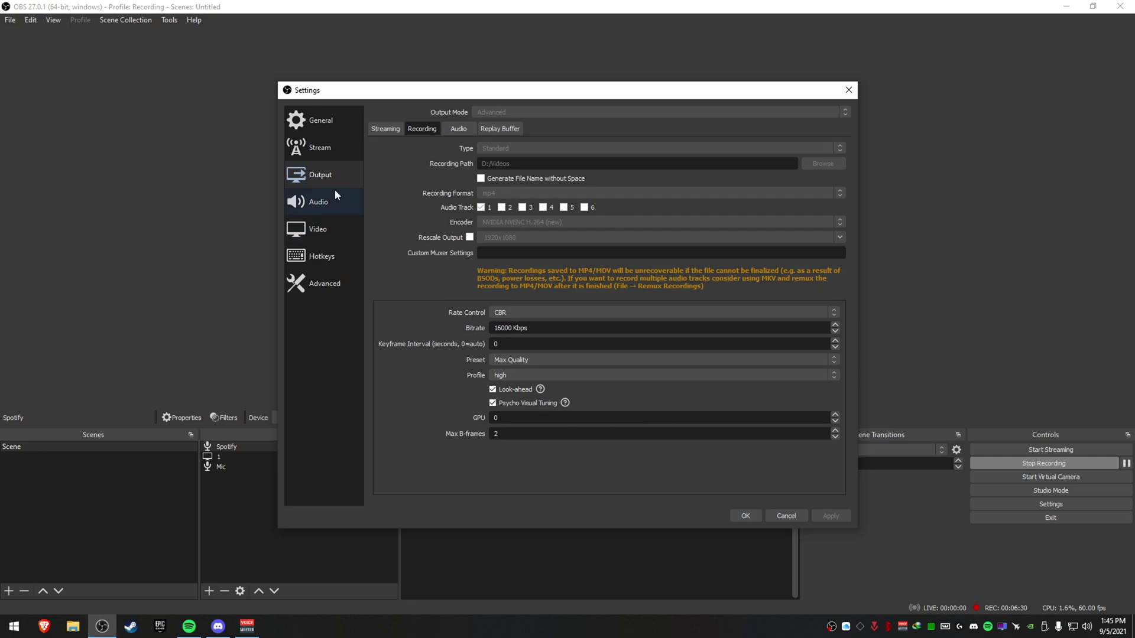
click(786, 516)
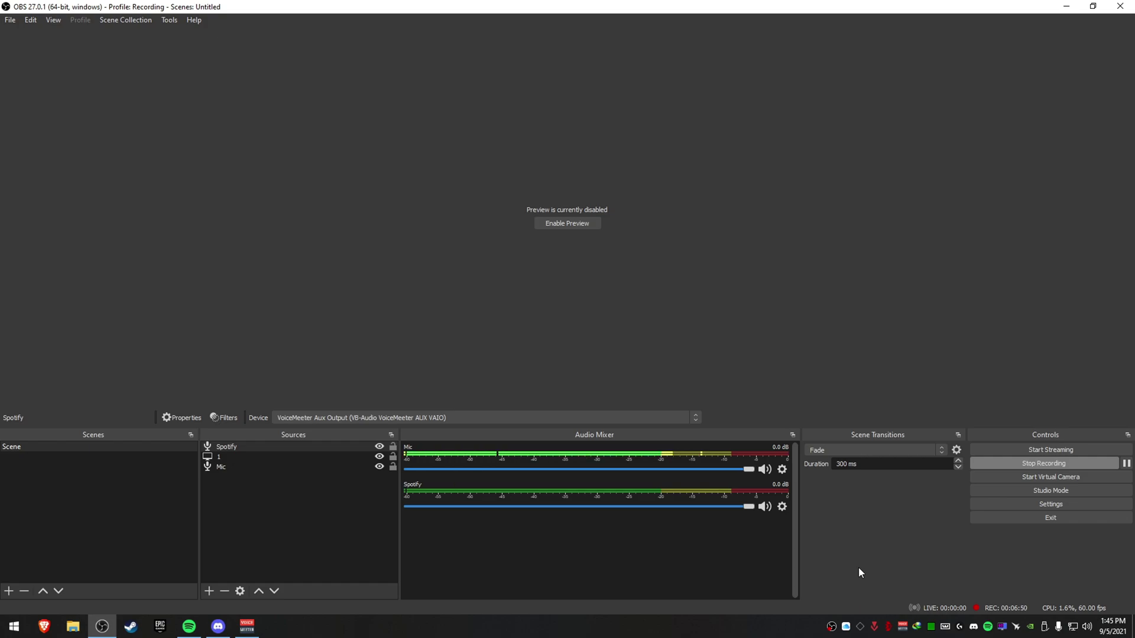
Step: Look over the virtual inputs in the VoiceMeeter mixer, and minimize it
click(903, 628)
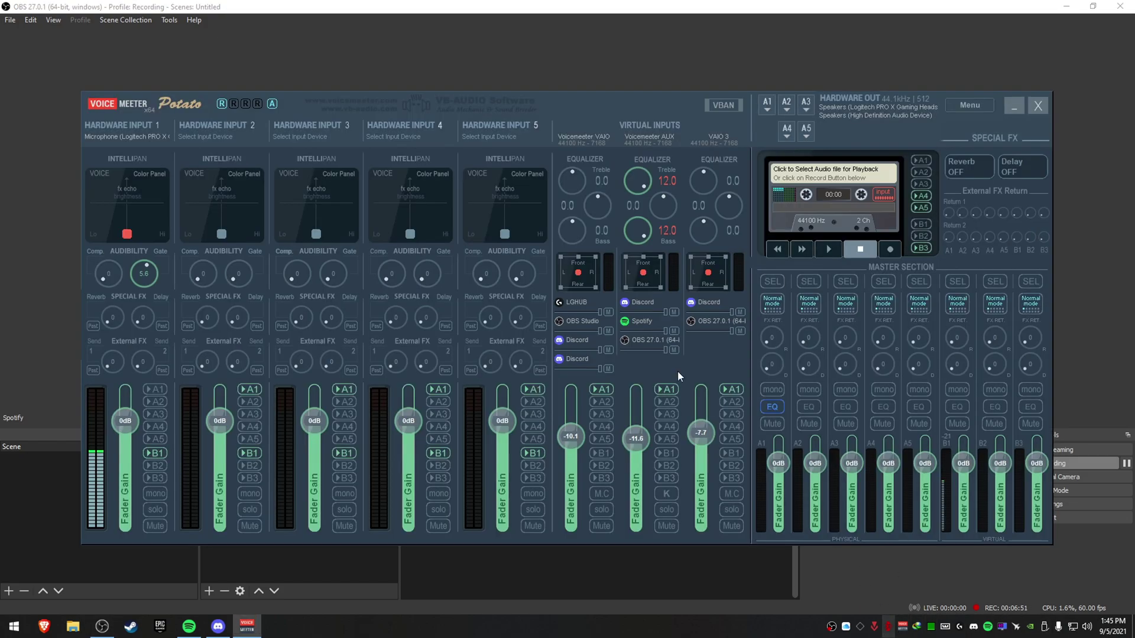
click(1010, 103)
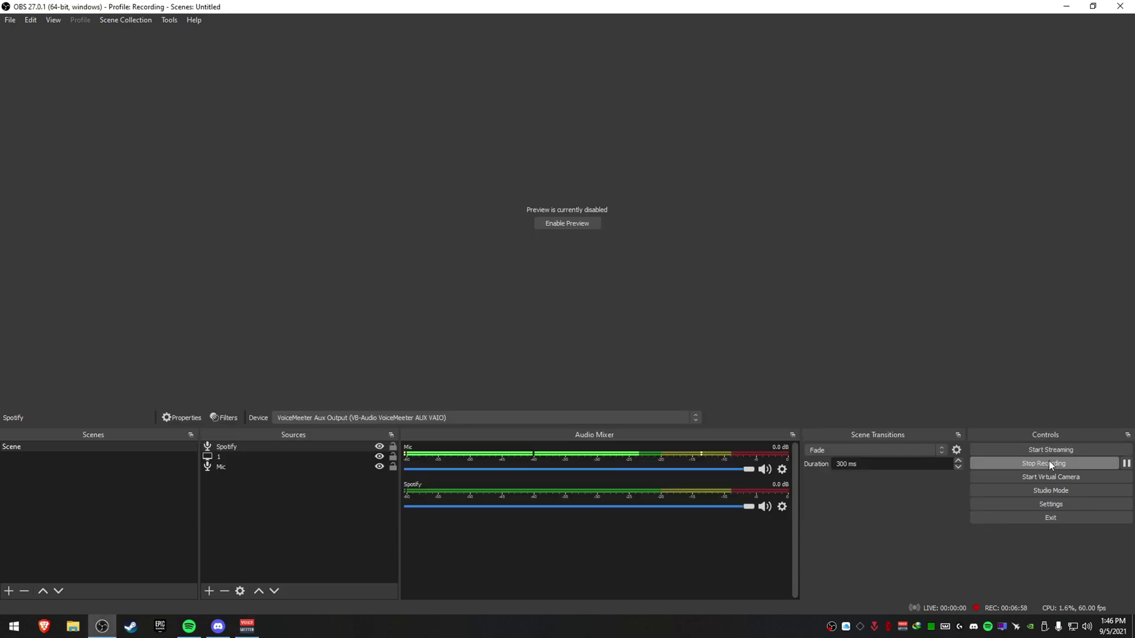